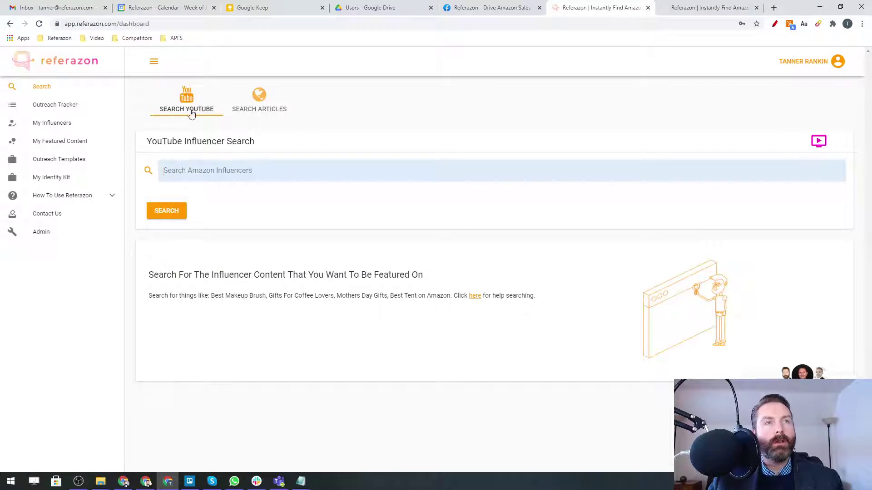
- Toggle the search type to blog and back to YouTube, then open the Step 1: Search guide
{"action": "left_click", "coordinate": [270, 110]}
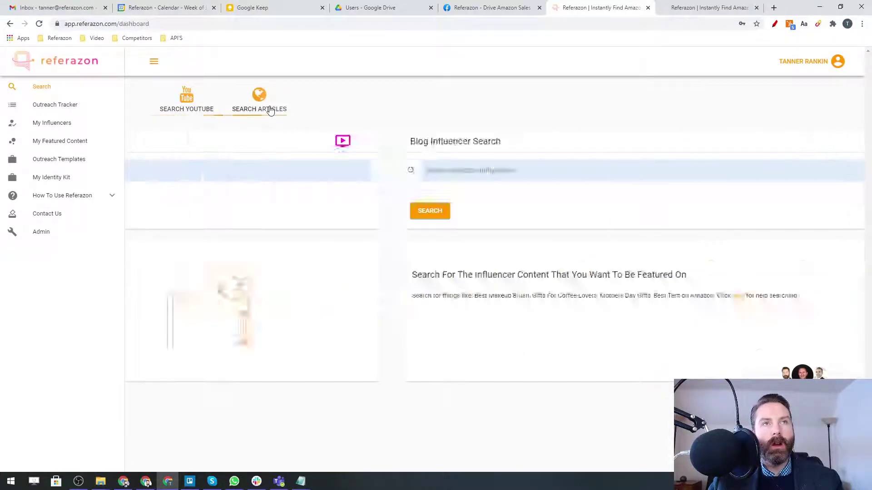
{"action": "left_click", "coordinate": [184, 111]}
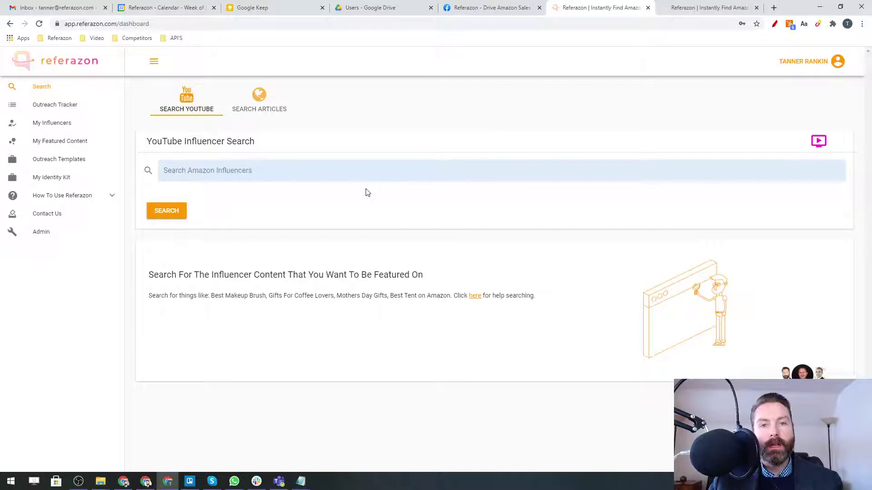
{"action": "left_click", "coordinate": [113, 198]}
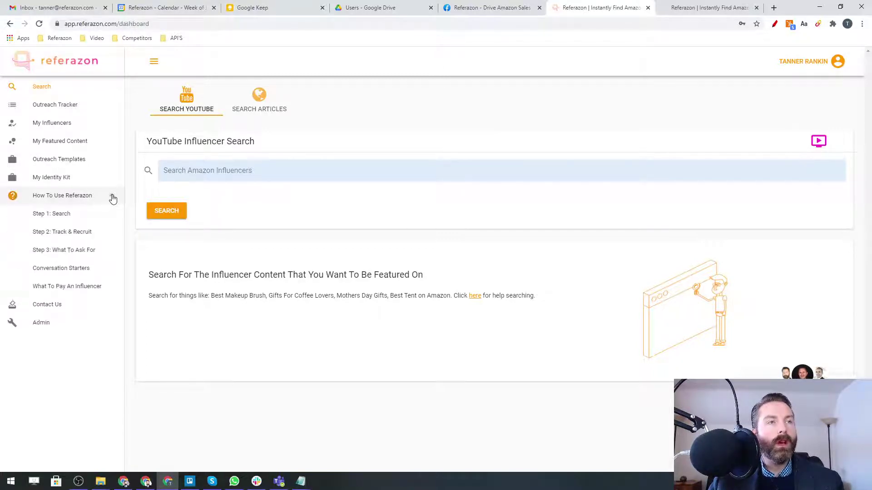
{"action": "left_click", "coordinate": [48, 219]}
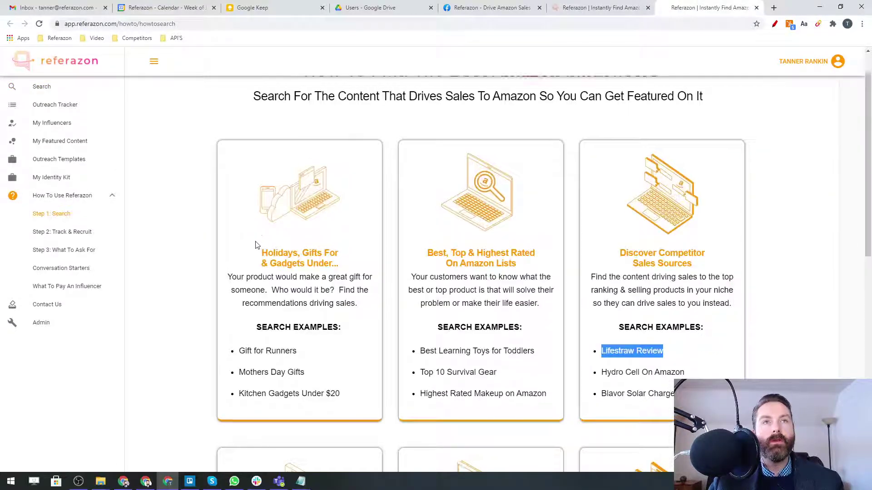
{"action": "scroll", "coordinate": [253, 243], "scroll_direction": "up", "scroll_amount": 1}
{"action": "scroll", "coordinate": [188, 247], "scroll_direction": "down", "scroll_amount": 1}
{"action": "left_click", "coordinate": [242, 297]}
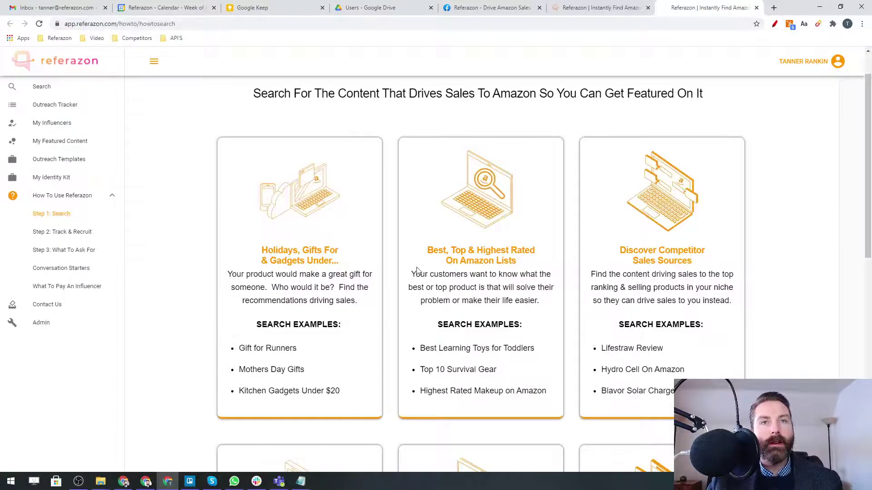
{"action": "left_click_drag", "start_coordinate": [263, 250], "coordinate": [341, 260]}
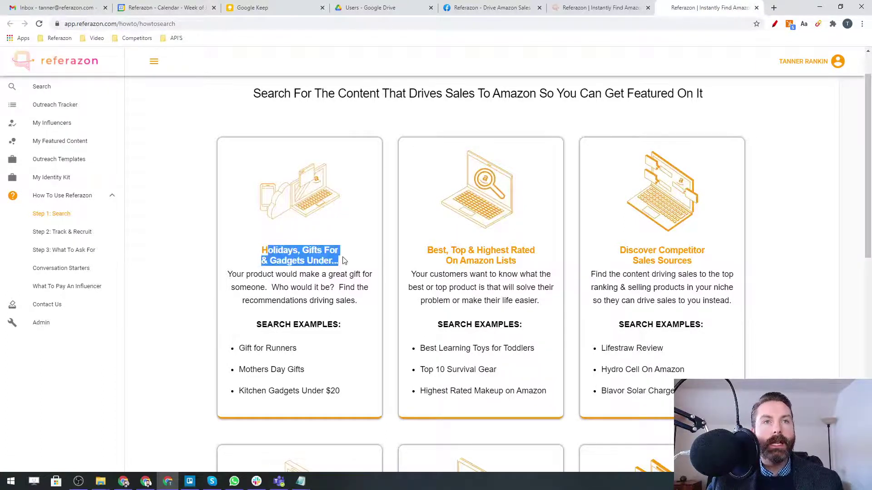
{"action": "left_click", "coordinate": [287, 271]}
{"action": "scroll", "coordinate": [227, 283], "scroll_direction": "down", "scroll_amount": 1}
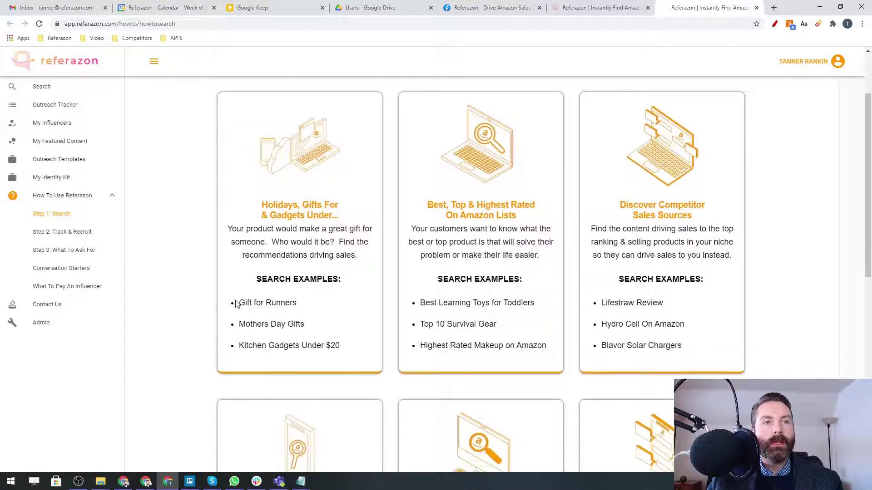
{"action": "left_click_drag", "start_coordinate": [240, 303], "coordinate": [304, 311]}
{"action": "left_click", "coordinate": [304, 311]}
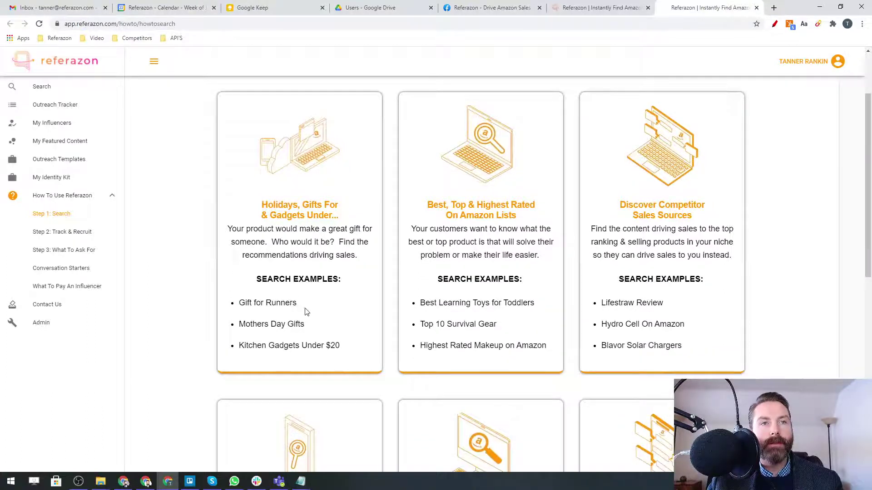
{"action": "left_click_drag", "start_coordinate": [235, 331], "coordinate": [318, 332]}
{"action": "left_click", "coordinate": [318, 331]}
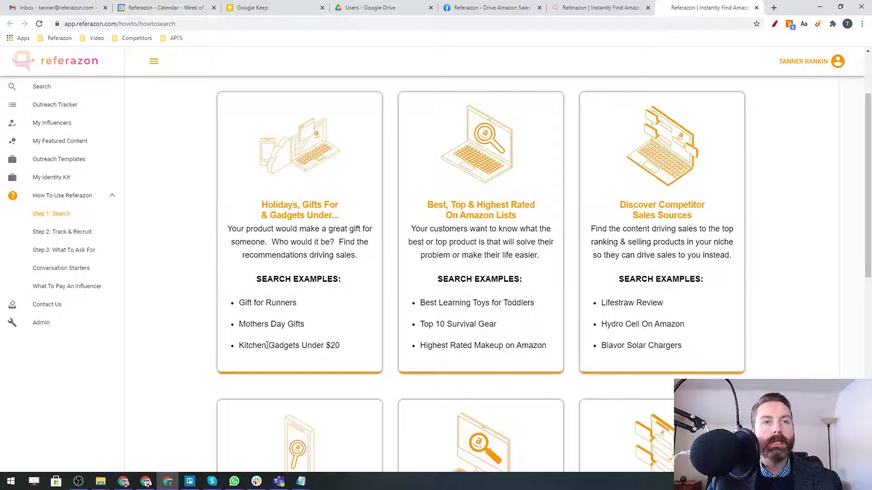
{"action": "left_click_drag", "start_coordinate": [237, 345], "coordinate": [353, 346]}
{"action": "left_click", "coordinate": [353, 347]}
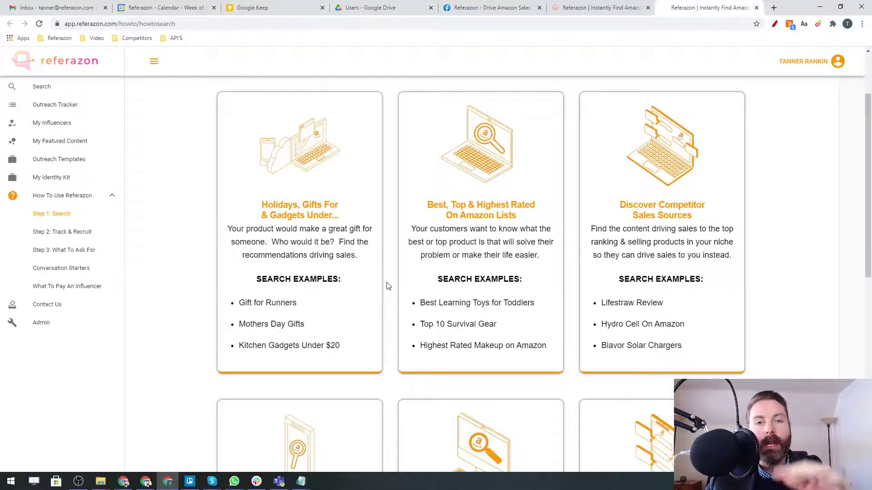
{"action": "left_click_drag", "start_coordinate": [250, 304], "coordinate": [292, 319]}
{"action": "left_click", "coordinate": [293, 318]}
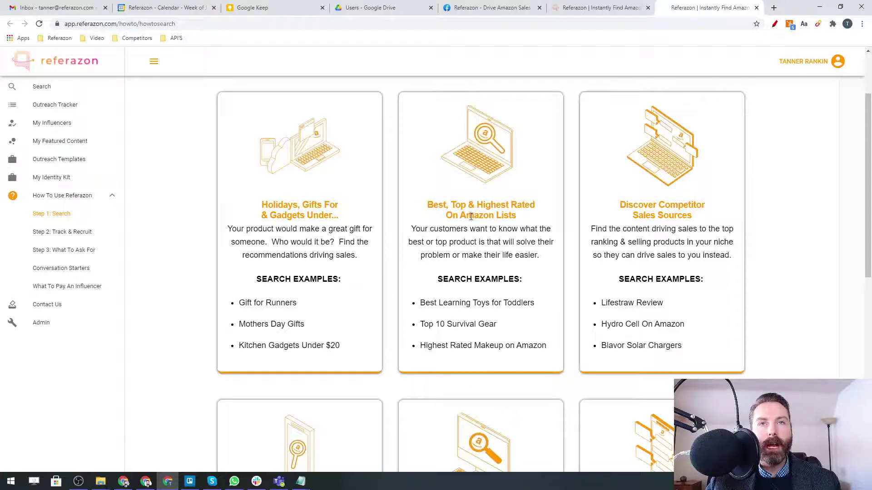
{"action": "left_click_drag", "start_coordinate": [422, 305], "coordinate": [543, 307]}
{"action": "left_click", "coordinate": [543, 307]}
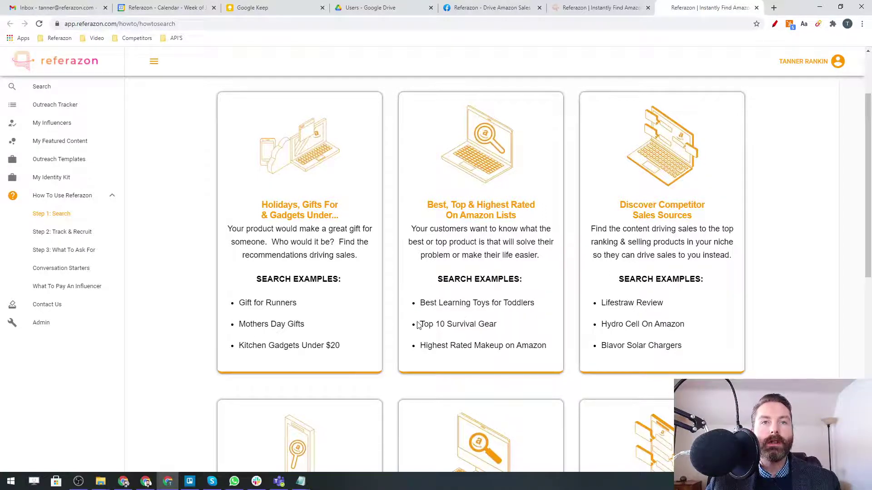
{"action": "left_click_drag", "start_coordinate": [417, 324], "coordinate": [502, 327]}
{"action": "left_click", "coordinate": [503, 328]}
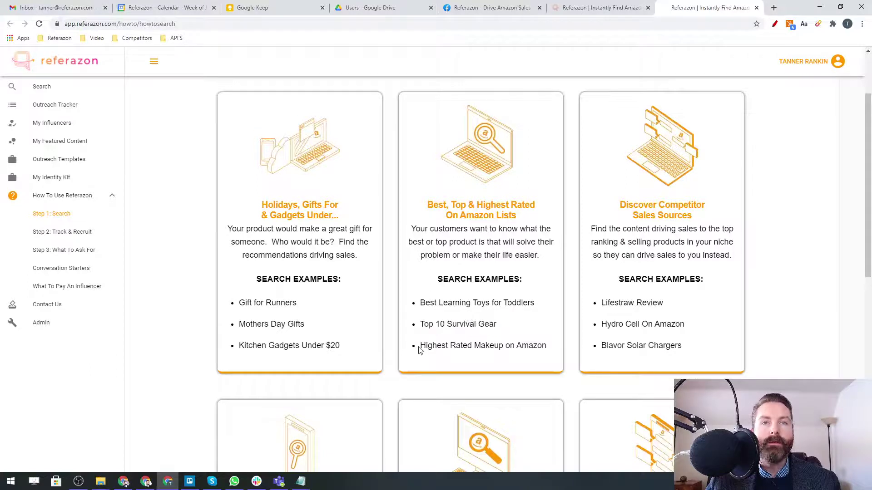
{"action": "left_click_drag", "start_coordinate": [428, 350], "coordinate": [550, 356]}
{"action": "left_click", "coordinate": [548, 355]}
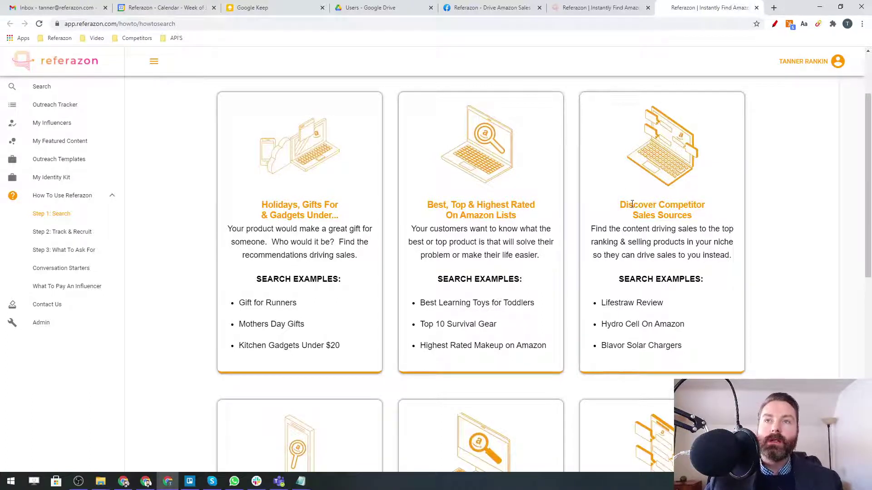
{"action": "left_click_drag", "start_coordinate": [632, 206], "coordinate": [689, 205]}
{"action": "left_click", "coordinate": [656, 214]}
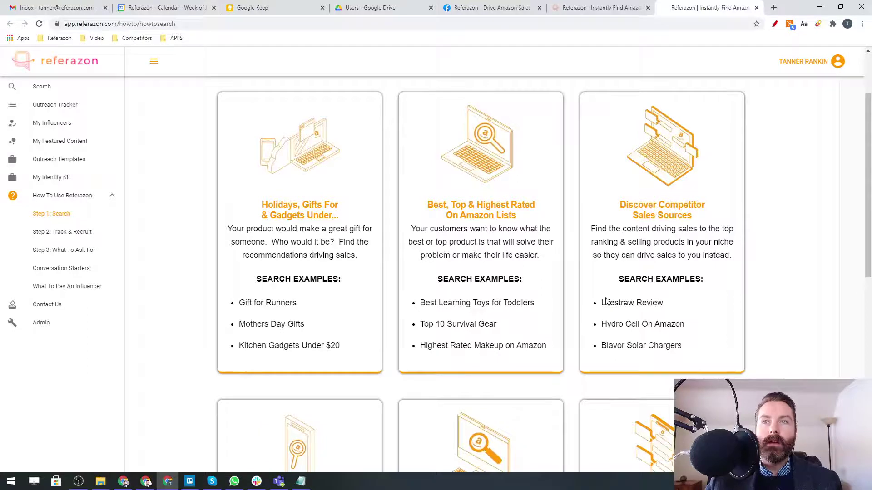
{"action": "left_click_drag", "start_coordinate": [598, 304], "coordinate": [680, 308]}
{"action": "left_click", "coordinate": [681, 308]}
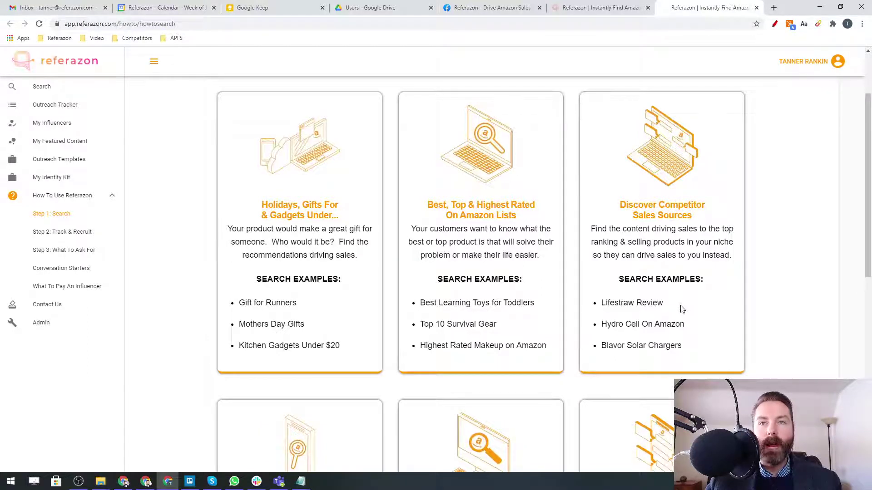
{"action": "left_click_drag", "start_coordinate": [595, 324], "coordinate": [701, 330]}
{"action": "left_click", "coordinate": [700, 332]}
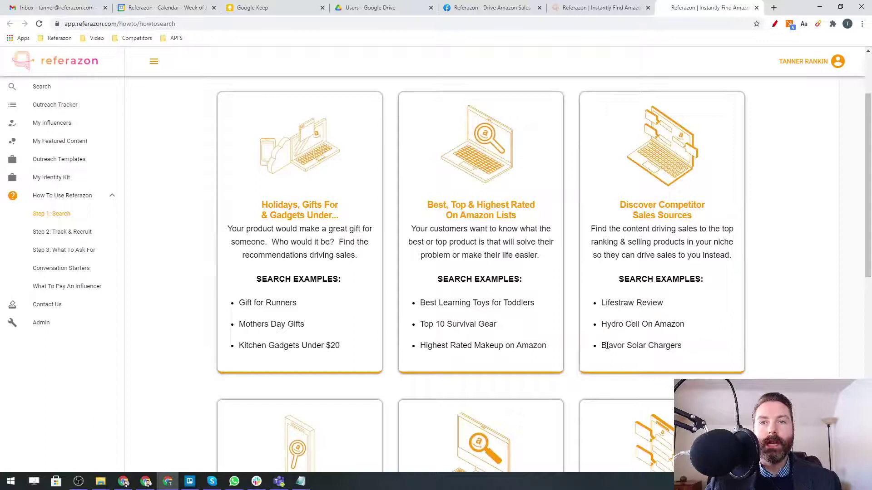
{"action": "left_click_drag", "start_coordinate": [604, 346], "coordinate": [691, 350]}
{"action": "left_click", "coordinate": [691, 350]}
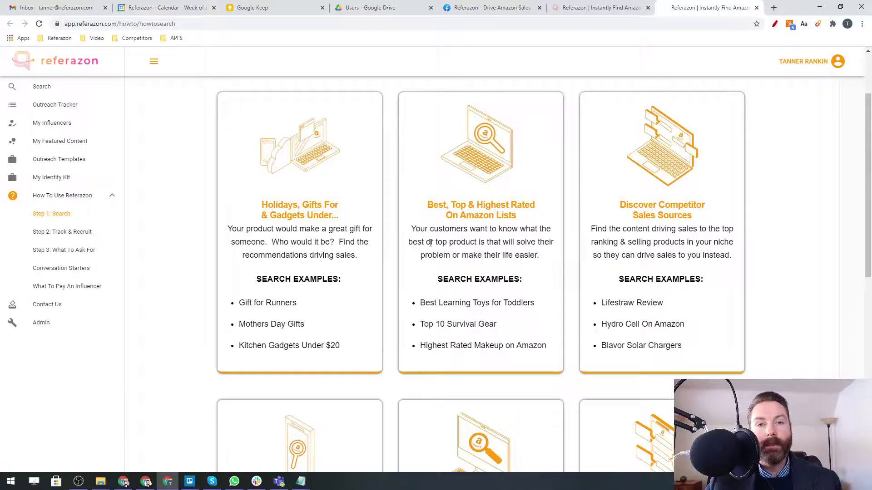
{"action": "scroll", "coordinate": [384, 257], "scroll_direction": "down", "scroll_amount": 2}
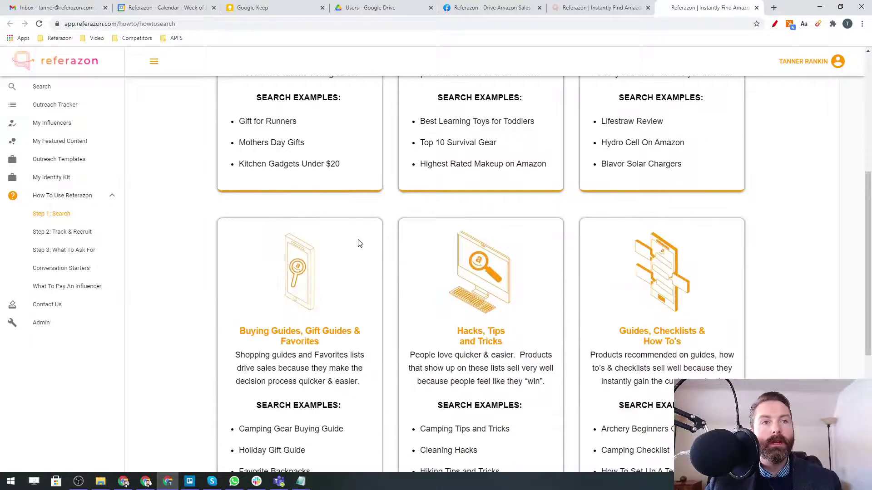
{"action": "scroll", "coordinate": [359, 243], "scroll_direction": "down", "scroll_amount": 1}
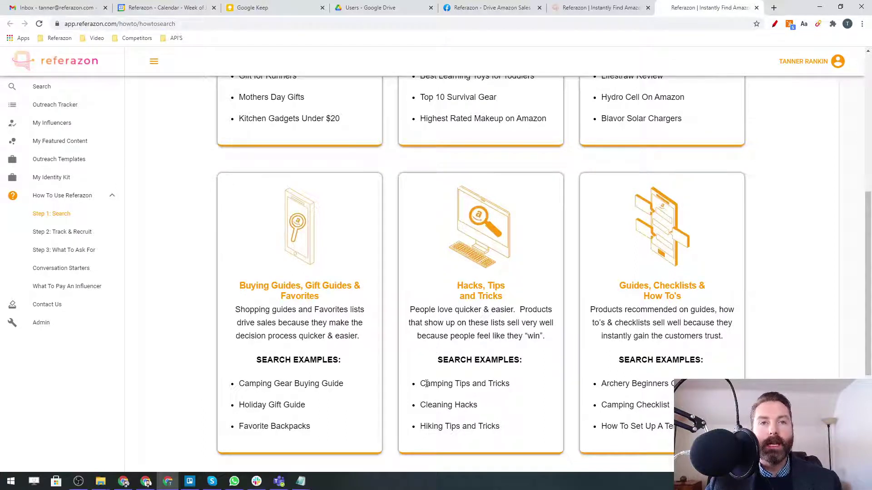
{"action": "left_click_drag", "start_coordinate": [421, 386], "coordinate": [508, 386]}
{"action": "left_click", "coordinate": [494, 387]}
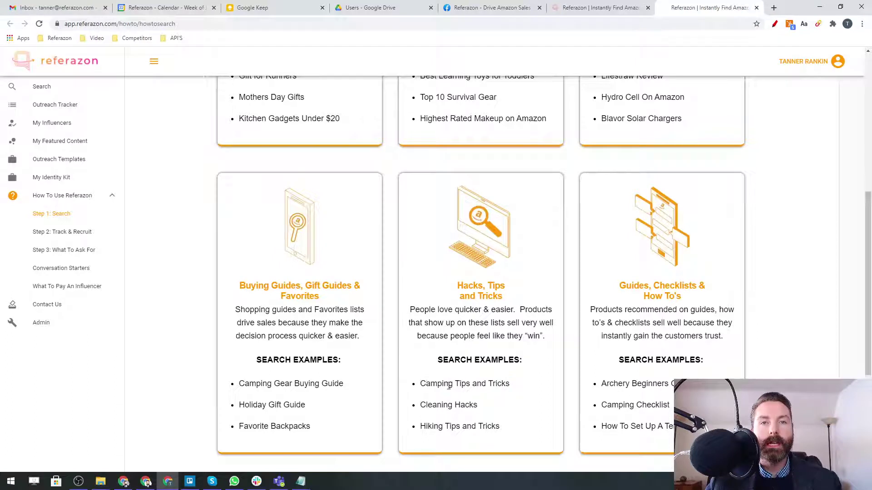
{"action": "left_click_drag", "start_coordinate": [419, 405], "coordinate": [496, 410]}
{"action": "left_click", "coordinate": [498, 410]}
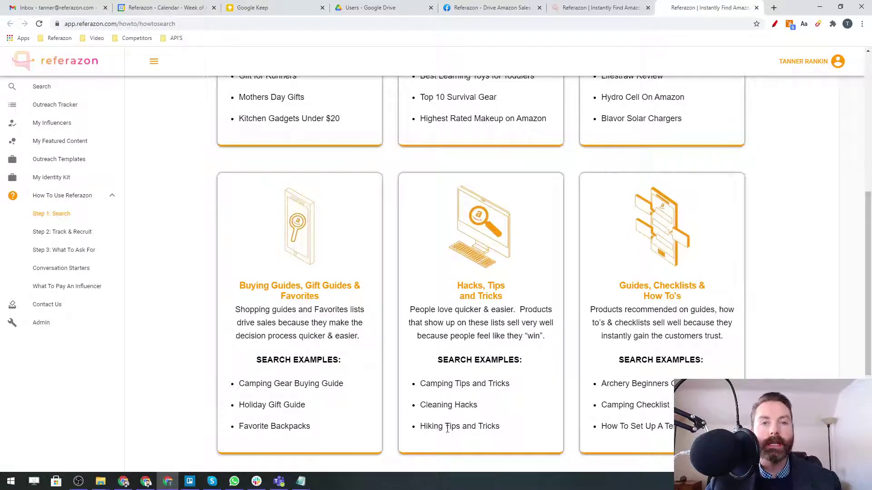
{"action": "left_click_drag", "start_coordinate": [422, 427], "coordinate": [506, 427]}
{"action": "left_click", "coordinate": [504, 428]}
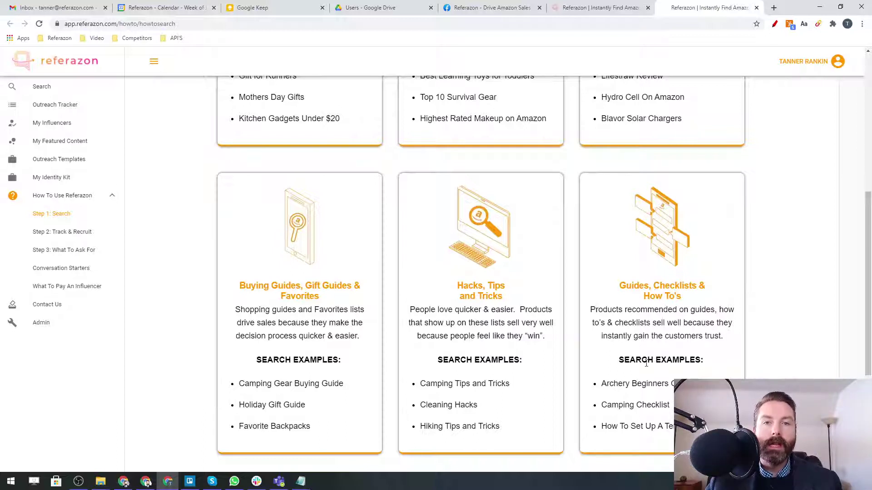
{"action": "left_click_drag", "start_coordinate": [602, 385], "coordinate": [692, 385]}
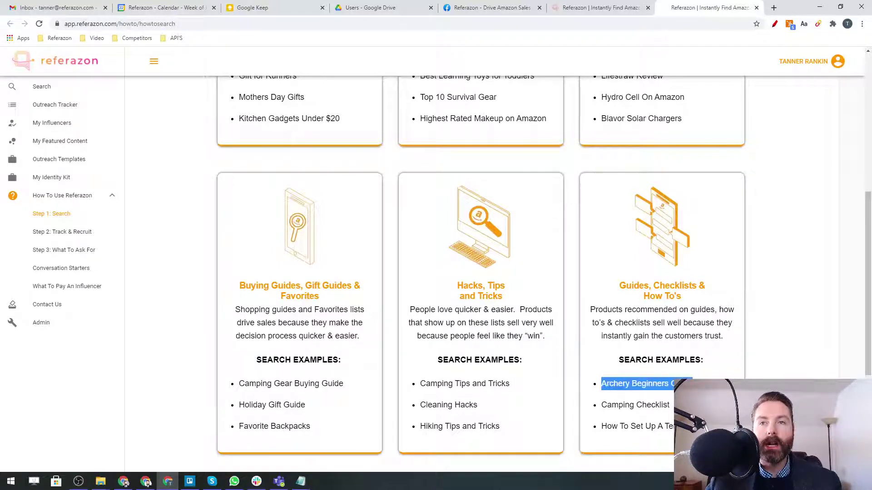
{"action": "left_click", "coordinate": [595, 409]}
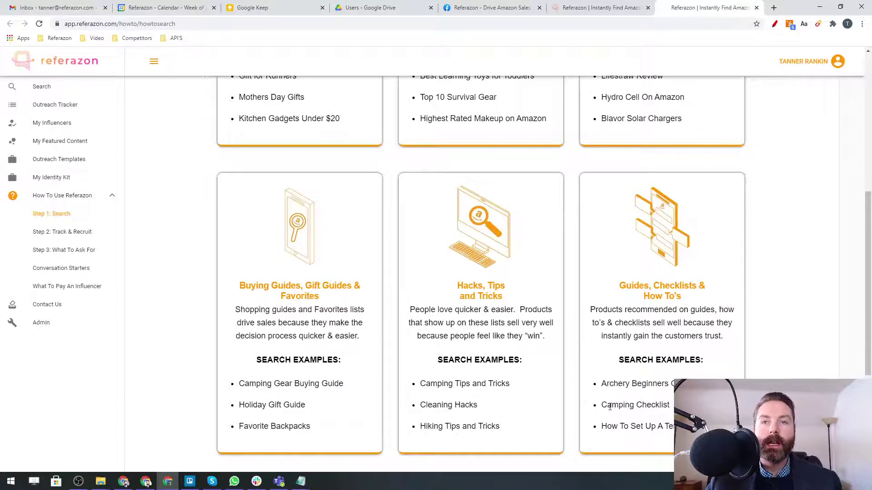
{"action": "triple_click", "coordinate": [609, 407]}
{"action": "left_click_drag", "start_coordinate": [602, 427], "coordinate": [688, 426]}
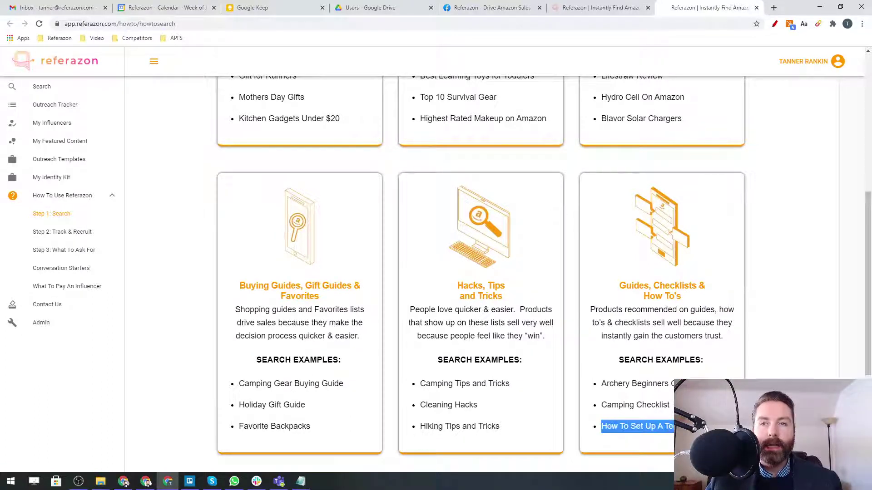
{"action": "left_click", "coordinate": [671, 416]}
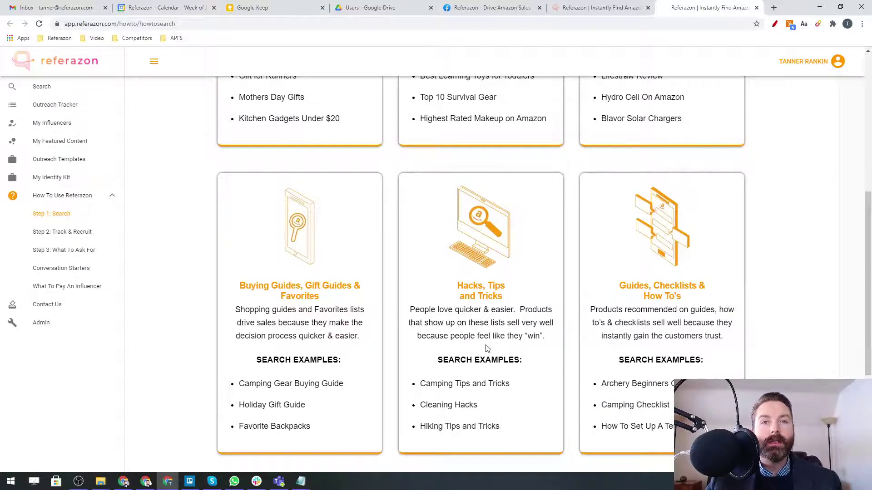
{"action": "scroll", "coordinate": [481, 349], "scroll_direction": "up", "scroll_amount": 1}
{"action": "scroll", "coordinate": [475, 349], "scroll_direction": "up", "scroll_amount": 3}
{"action": "scroll", "coordinate": [484, 321], "scroll_direction": "up", "scroll_amount": 2}
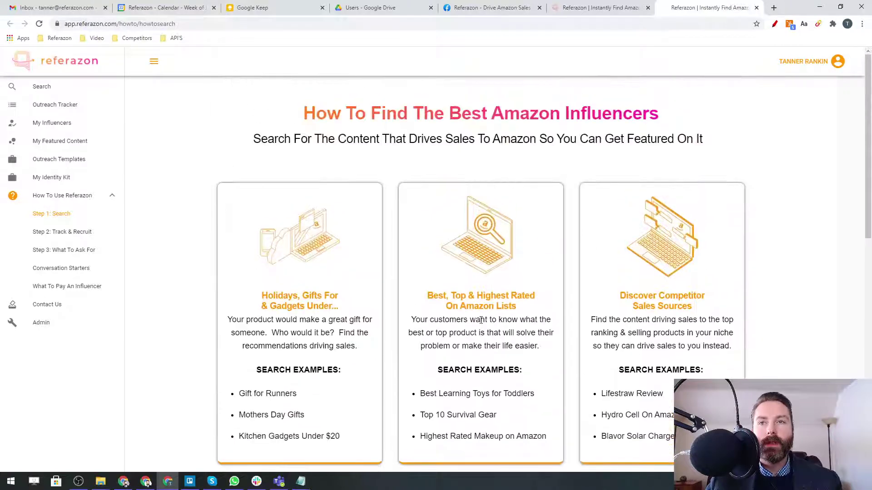
{"action": "scroll", "coordinate": [480, 319], "scroll_direction": "down", "scroll_amount": 1}
{"action": "left_click_drag", "start_coordinate": [664, 350], "coordinate": [601, 351]}
{"action": "key", "text": "ctrl+c"}
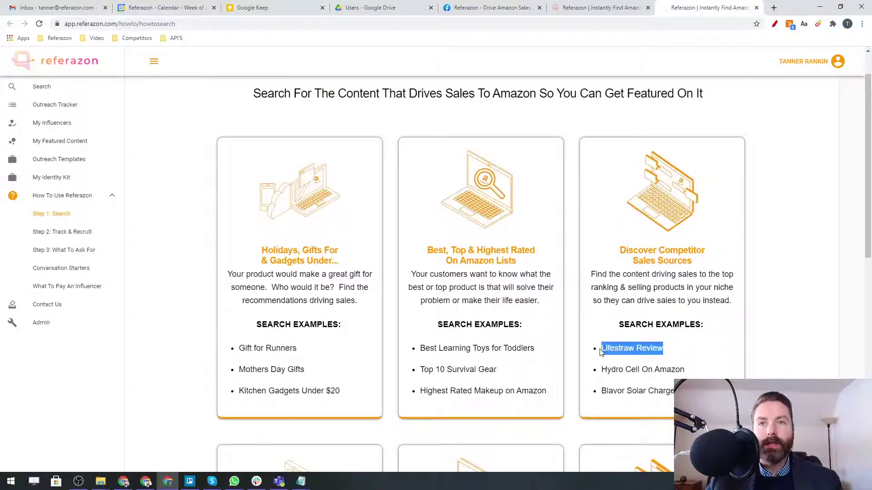
- On the dashboard, run a Search Articles query for the pasted 'Lifestraw Review'
{"action": "left_click", "coordinate": [599, 7]}
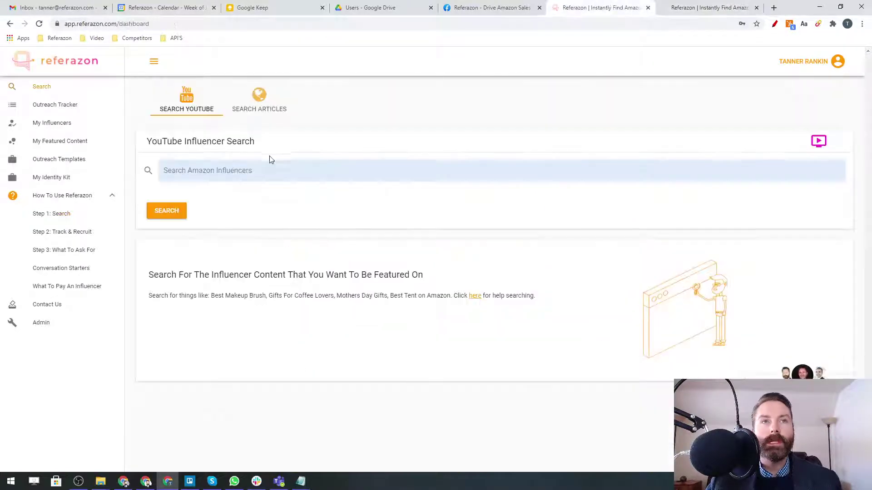
{"action": "left_click", "coordinate": [272, 105]}
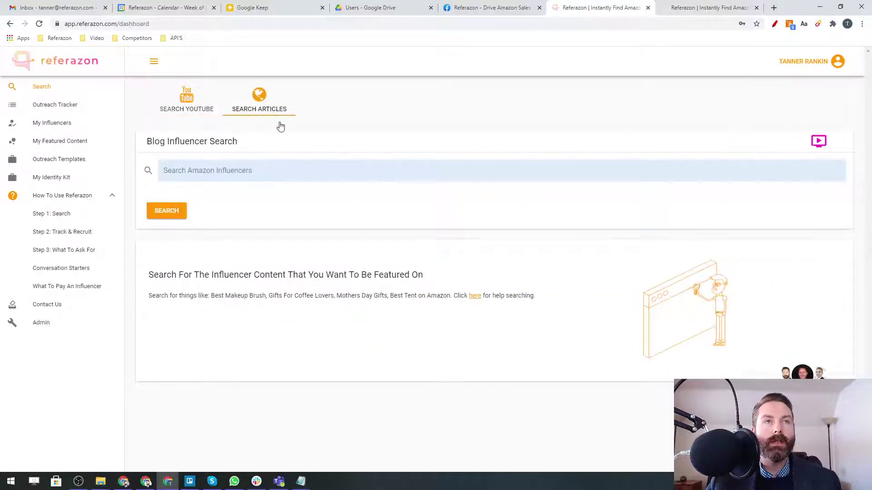
{"action": "key", "text": "ctrl+v"}
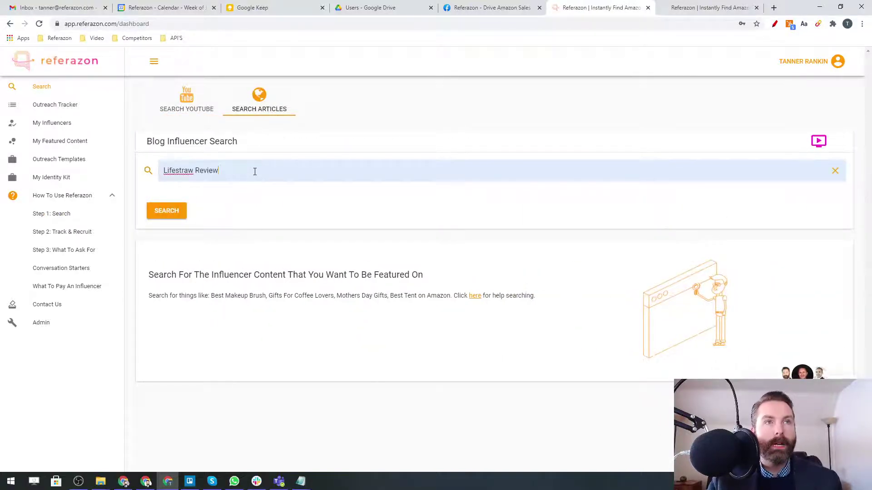
{"action": "key", "text": "Return"}
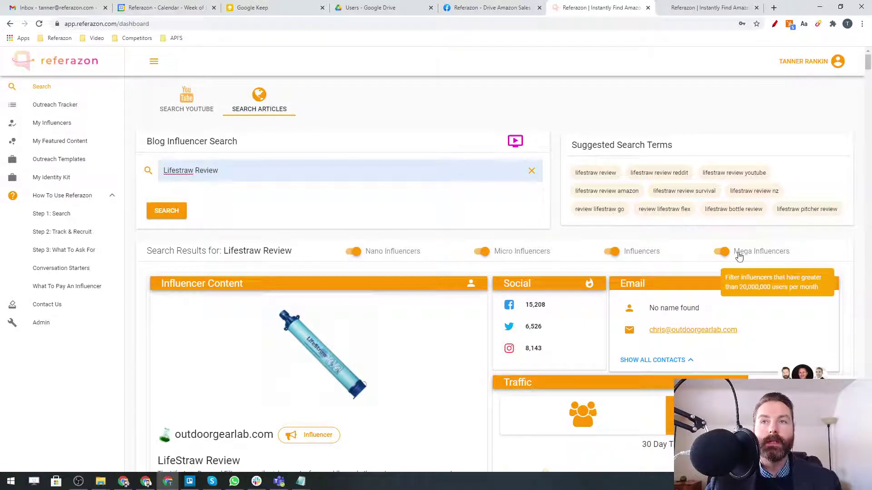
{"action": "scroll", "coordinate": [308, 197], "scroll_direction": "down", "scroll_amount": 2}
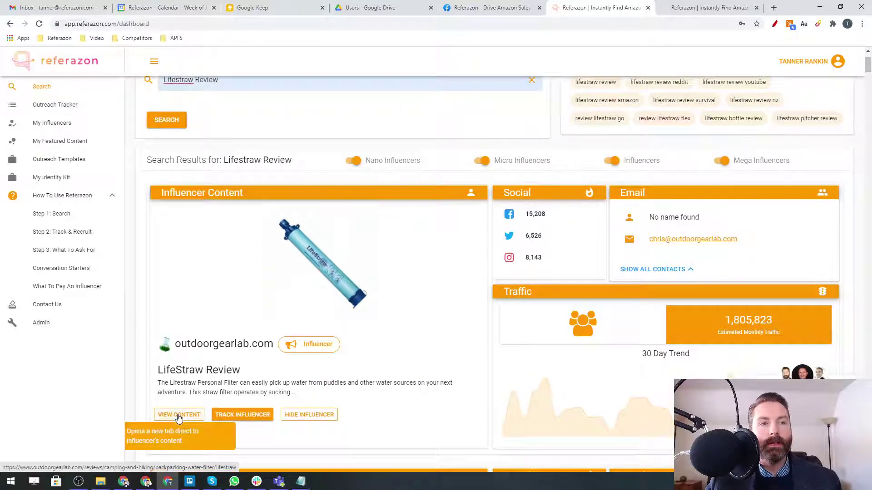
- Open OutdoorGearLab's LifeStraw review, view its comparison table, then return to the Referazon results
{"action": "left_click", "coordinate": [179, 414]}
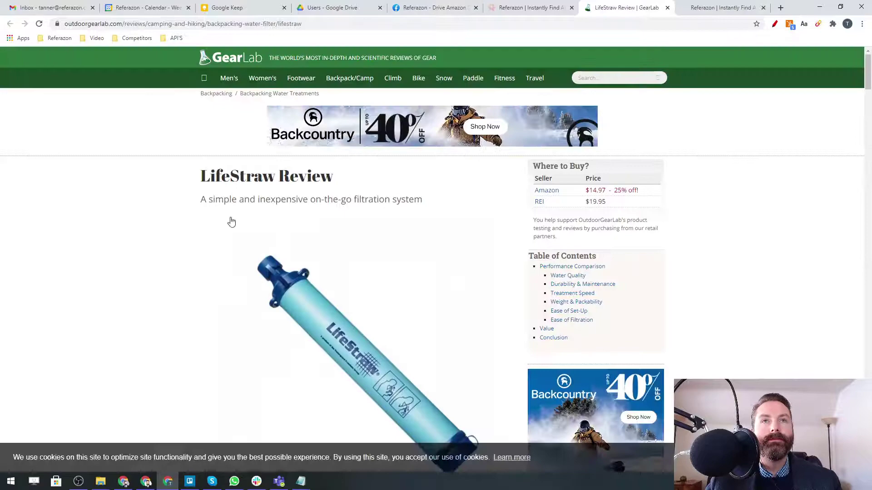
{"action": "scroll", "coordinate": [137, 194], "scroll_direction": "down", "scroll_amount": 3}
{"action": "scroll", "coordinate": [140, 190], "scroll_direction": "down", "scroll_amount": 1}
{"action": "scroll", "coordinate": [141, 188], "scroll_direction": "down", "scroll_amount": 2}
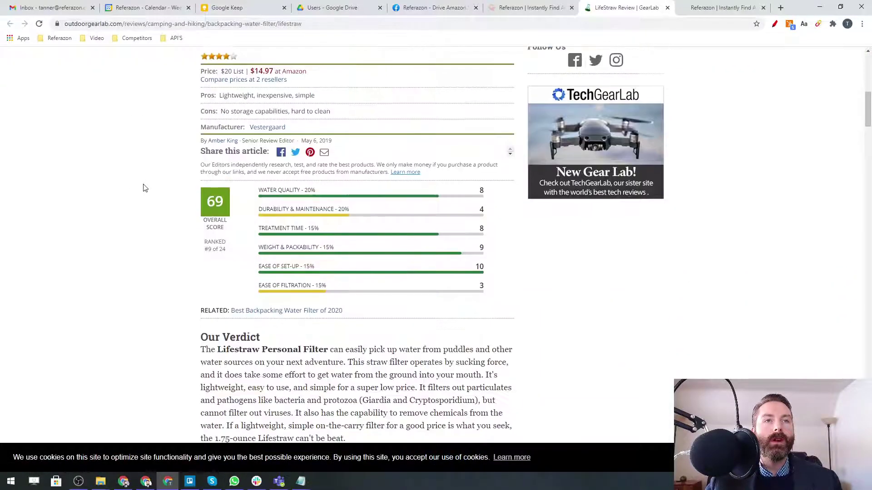
{"action": "scroll", "coordinate": [143, 188], "scroll_direction": "down", "scroll_amount": 1}
{"action": "scroll", "coordinate": [265, 119], "scroll_direction": "down", "scroll_amount": 1}
{"action": "scroll", "coordinate": [269, 196], "scroll_direction": "down", "scroll_amount": 1}
{"action": "scroll", "coordinate": [270, 196], "scroll_direction": "down", "scroll_amount": 3}
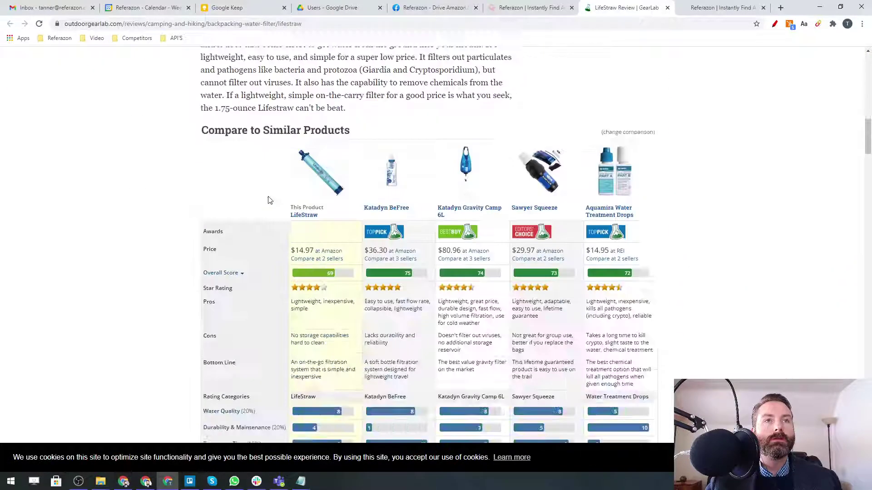
{"action": "scroll", "coordinate": [269, 196], "scroll_direction": "down", "scroll_amount": 1}
{"action": "scroll", "coordinate": [273, 194], "scroll_direction": "up", "scroll_amount": 1}
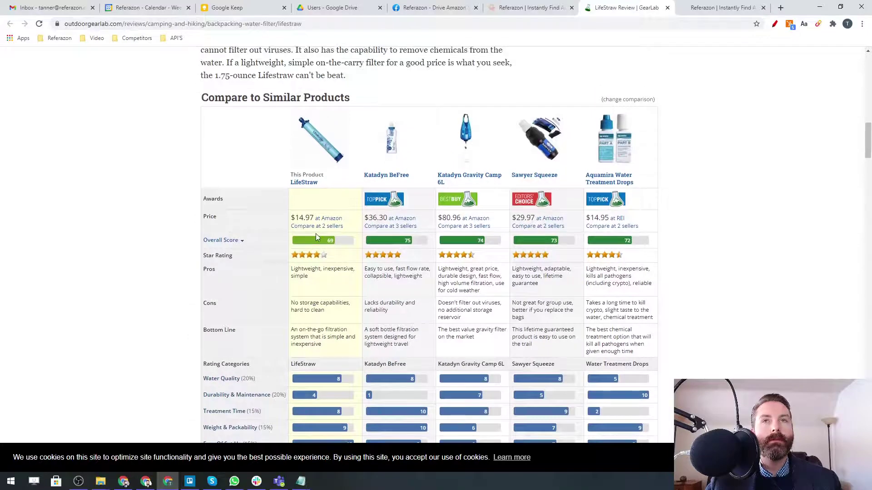
{"action": "scroll", "coordinate": [315, 233], "scroll_direction": "down", "scroll_amount": 2}
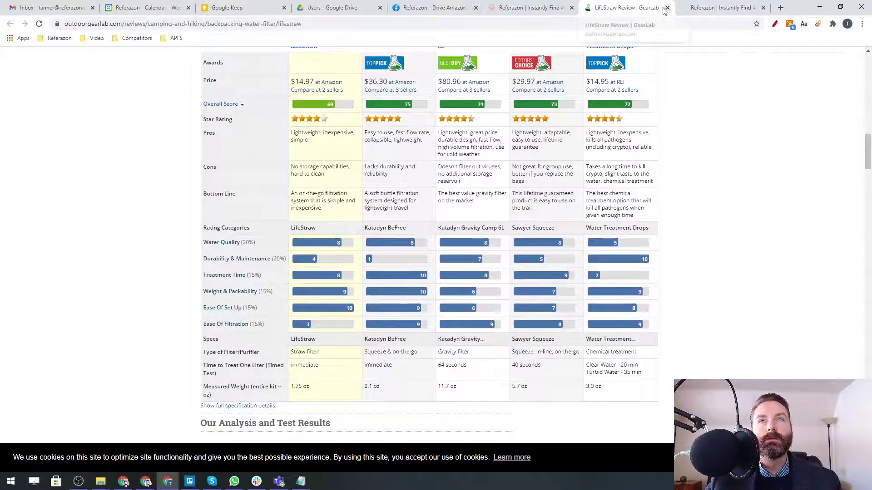
{"action": "left_click", "coordinate": [528, 8]}
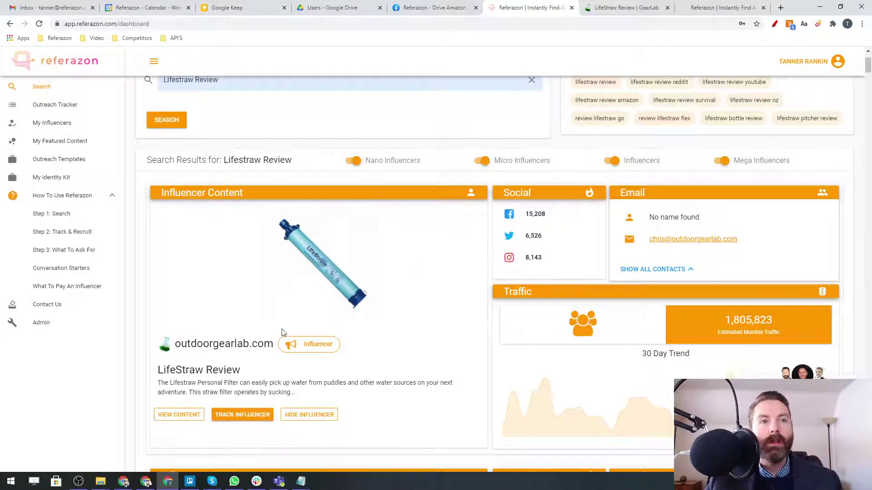
{"action": "scroll", "coordinate": [282, 332], "scroll_direction": "down", "scroll_amount": 1}
{"action": "scroll", "coordinate": [314, 324], "scroll_direction": "up", "scroll_amount": 1}
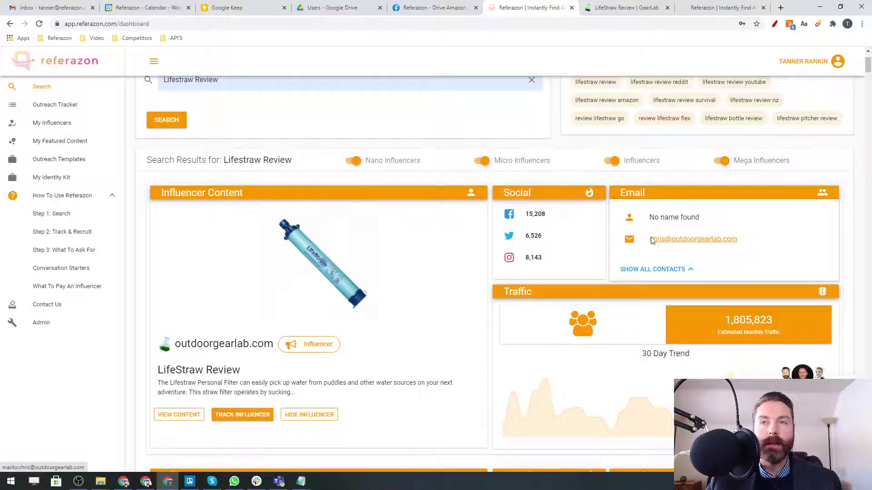
{"action": "scroll", "coordinate": [659, 260], "scroll_direction": "down", "scroll_amount": 1}
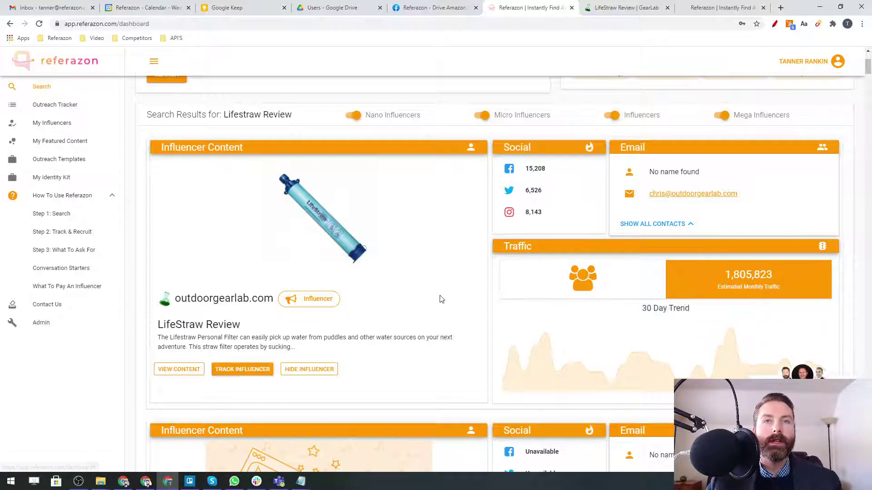
{"action": "scroll", "coordinate": [409, 307], "scroll_direction": "down", "scroll_amount": 2}
{"action": "scroll", "coordinate": [402, 309], "scroll_direction": "down", "scroll_amount": 4}
{"action": "scroll", "coordinate": [402, 309], "scroll_direction": "down", "scroll_amount": 2}
{"action": "scroll", "coordinate": [404, 307], "scroll_direction": "down", "scroll_amount": 2}
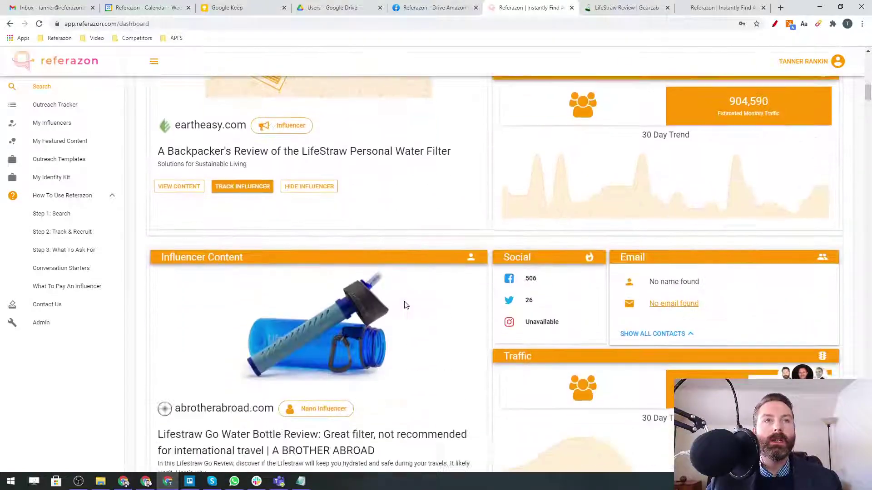
{"action": "scroll", "coordinate": [404, 305], "scroll_direction": "down", "scroll_amount": 4}
{"action": "scroll", "coordinate": [403, 305], "scroll_direction": "down", "scroll_amount": 3}
{"action": "scroll", "coordinate": [404, 305], "scroll_direction": "down", "scroll_amount": 3}
{"action": "scroll", "coordinate": [405, 304], "scroll_direction": "down", "scroll_amount": 4}
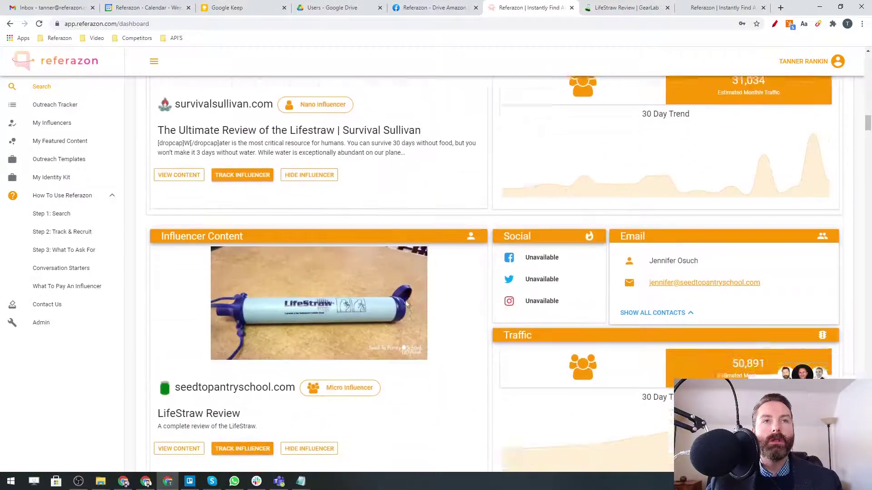
{"action": "scroll", "coordinate": [406, 304], "scroll_direction": "down", "scroll_amount": 5}
{"action": "scroll", "coordinate": [407, 304], "scroll_direction": "down", "scroll_amount": 3}
{"action": "scroll", "coordinate": [407, 300], "scroll_direction": "down", "scroll_amount": 3}
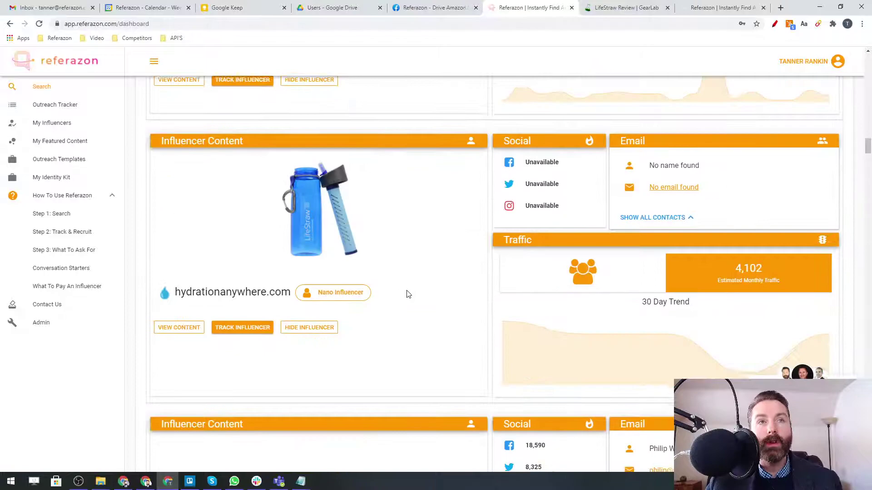
{"action": "scroll", "coordinate": [407, 293], "scroll_direction": "down", "scroll_amount": 3}
{"action": "scroll", "coordinate": [409, 291], "scroll_direction": "down", "scroll_amount": 3}
{"action": "scroll", "coordinate": [409, 286], "scroll_direction": "down", "scroll_amount": 5}
{"action": "scroll", "coordinate": [411, 280], "scroll_direction": "down", "scroll_amount": 4}
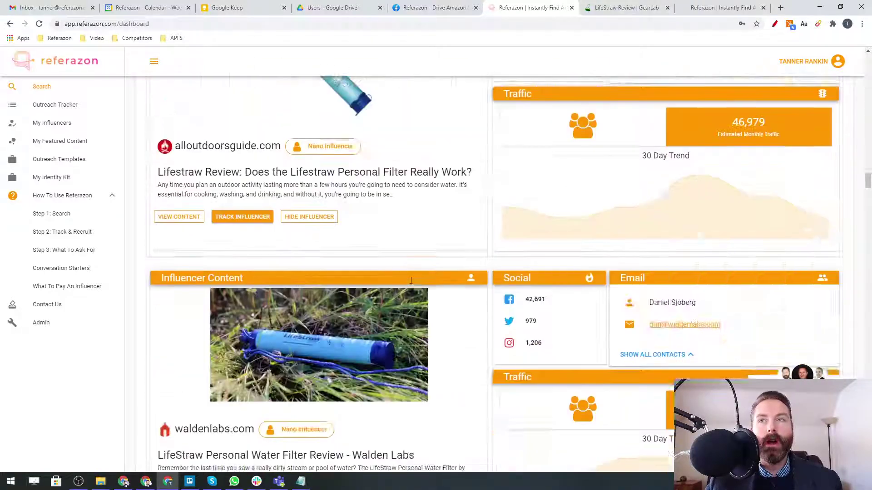
{"action": "scroll", "coordinate": [411, 280], "scroll_direction": "down", "scroll_amount": 3}
{"action": "scroll", "coordinate": [411, 280], "scroll_direction": "down", "scroll_amount": 4}
{"action": "scroll", "coordinate": [410, 279], "scroll_direction": "down", "scroll_amount": 5}
{"action": "scroll", "coordinate": [410, 280], "scroll_direction": "down", "scroll_amount": 3}
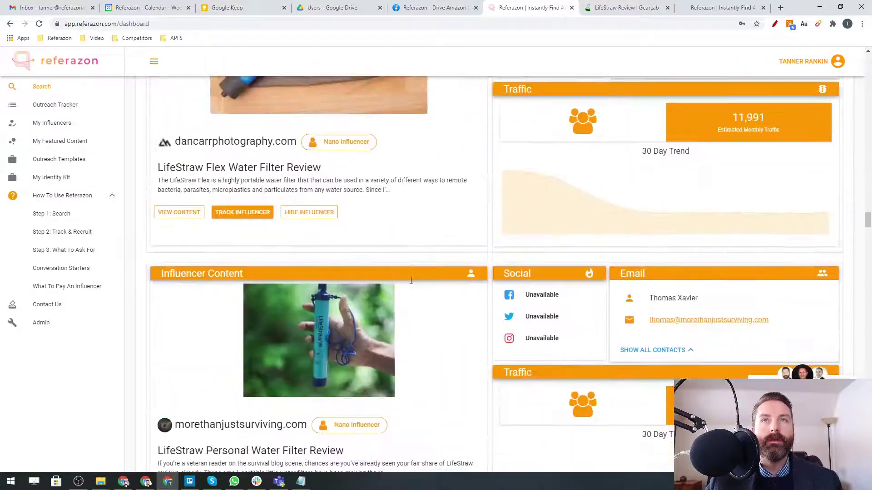
{"action": "scroll", "coordinate": [411, 282], "scroll_direction": "down", "scroll_amount": 3}
- Refresh the LifeStraw blog influencer results page with F5 after scrolling the result cards
{"action": "key", "text": "F5"}
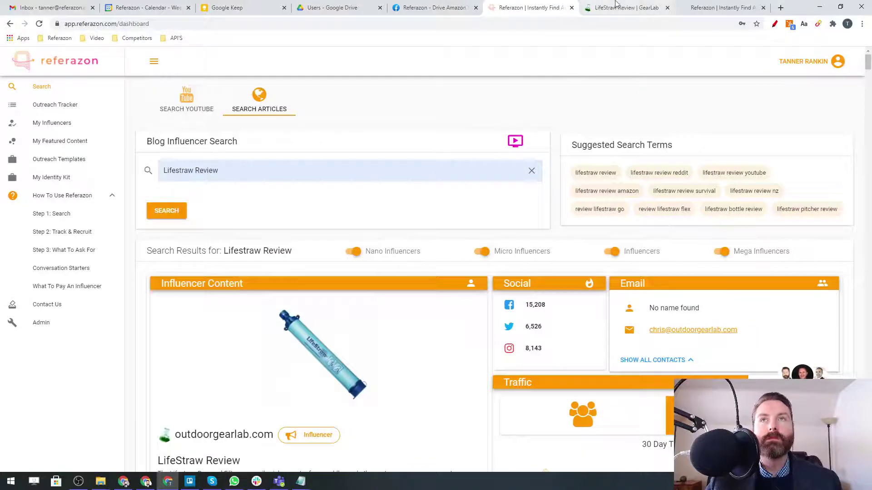
- Revisit the GearLab review, then highlight 'Best Learning Toys for Toddlers' among the search examples
{"action": "left_click", "coordinate": [660, 7]}
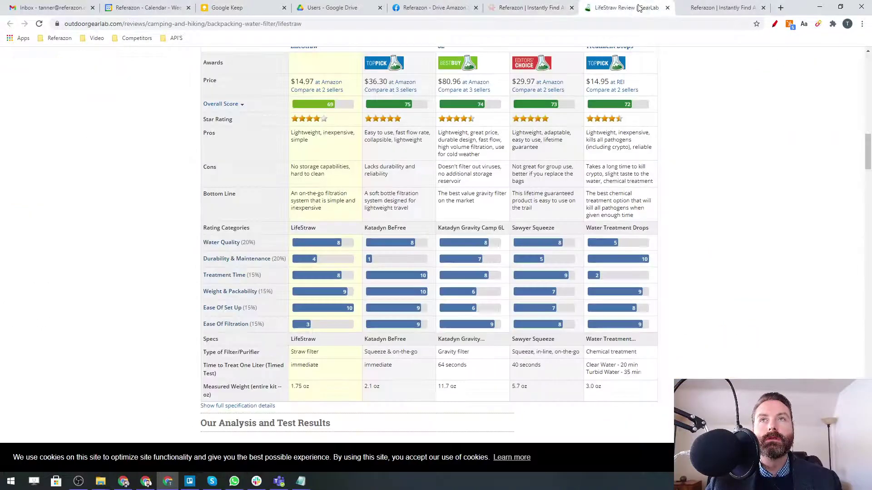
{"action": "left_click", "coordinate": [684, 8]}
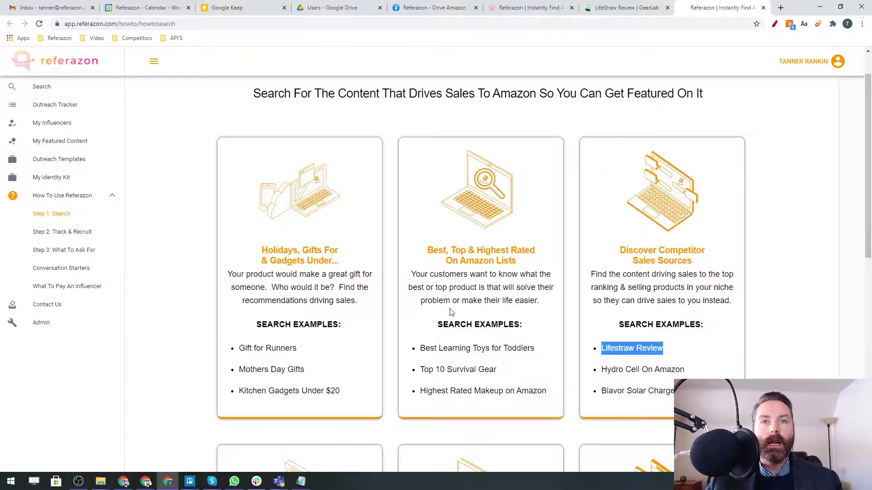
{"action": "scroll", "coordinate": [449, 312], "scroll_direction": "down", "scroll_amount": 1}
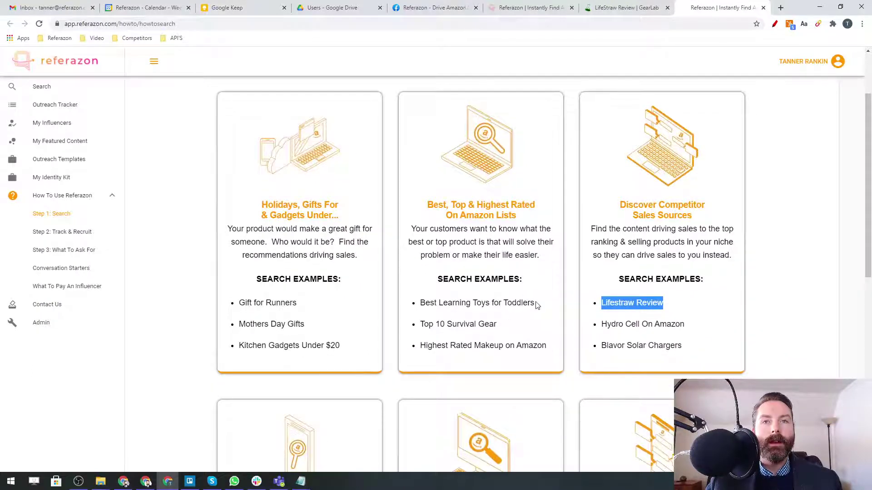
{"action": "left_click_drag", "start_coordinate": [537, 308], "coordinate": [413, 307]}
{"action": "key", "text": "ctrl+c"}
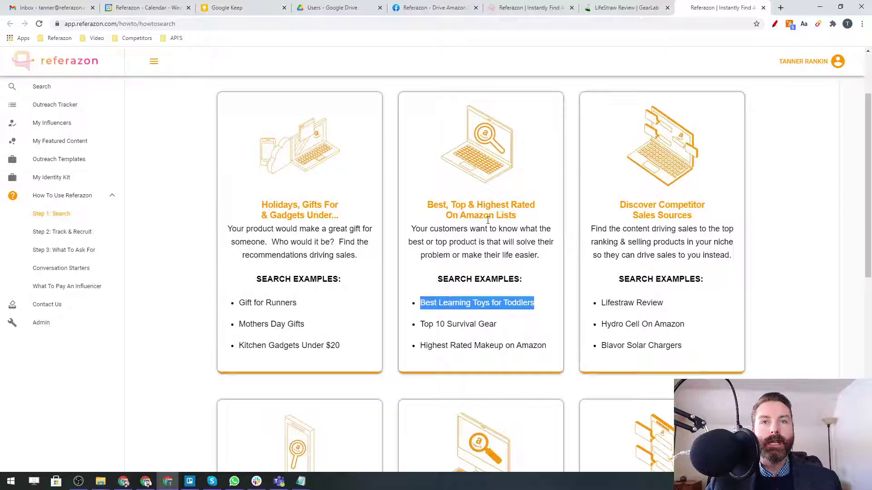
- Search YouTube influencers for the pasted 'Best Learning Toys for Toddlers' query on the dashboard
{"action": "left_click", "coordinate": [521, 6]}
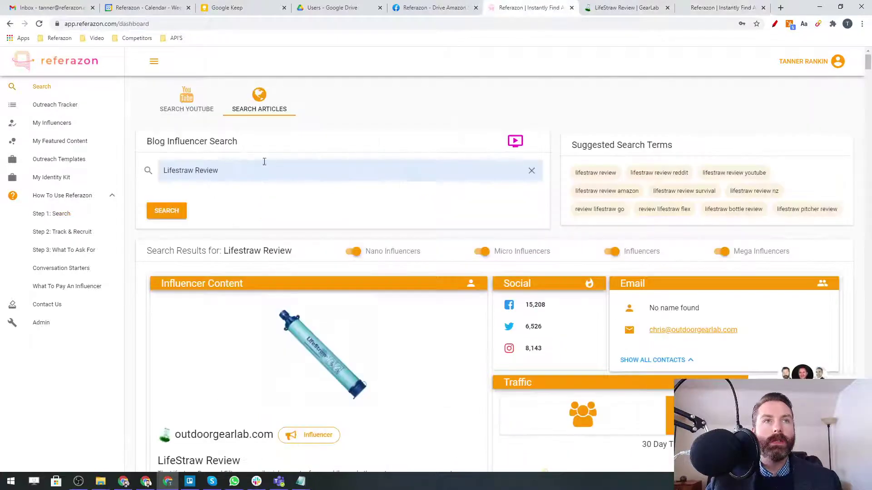
{"action": "left_click", "coordinate": [191, 109]}
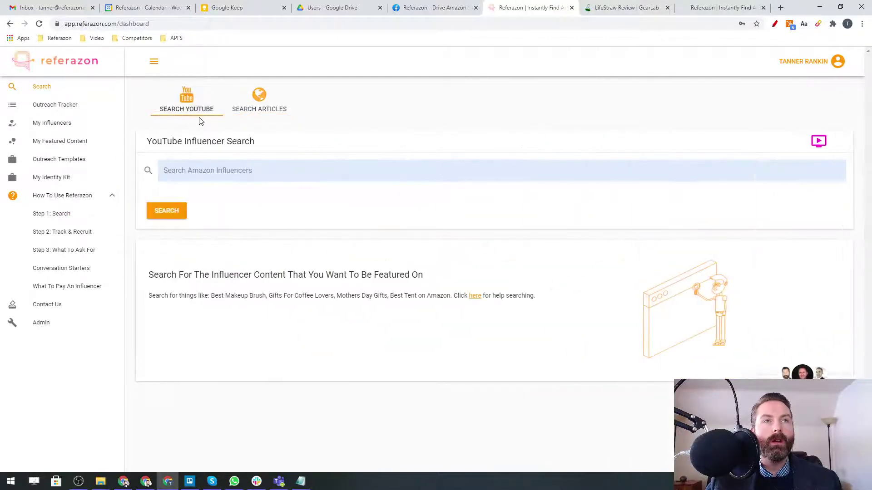
{"action": "left_click", "coordinate": [216, 175]}
{"action": "key", "text": "ctrl+v"}
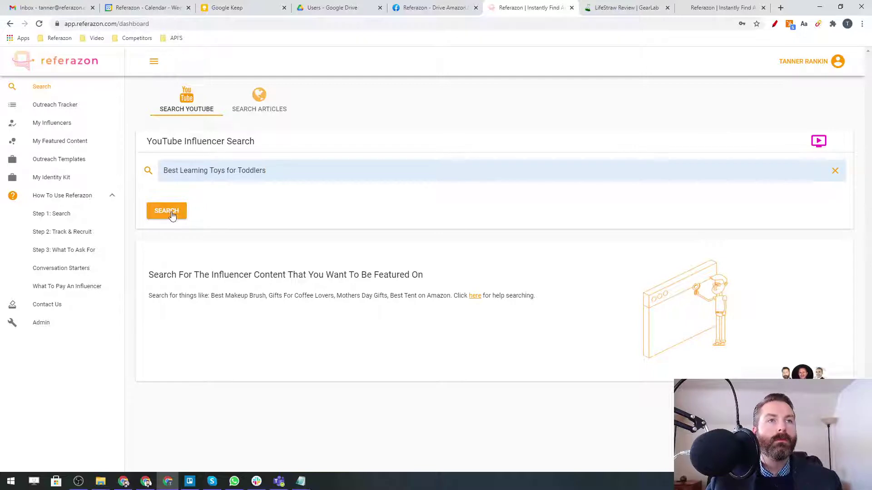
{"action": "left_click", "coordinate": [171, 213]}
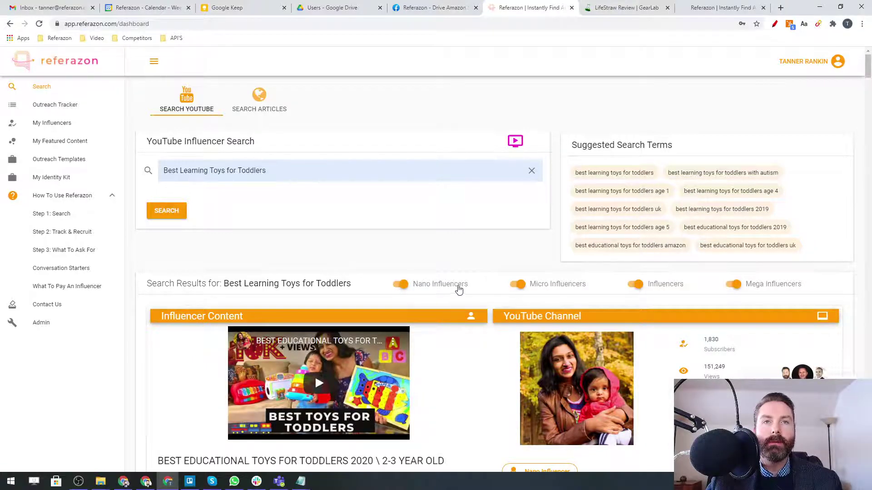
{"action": "scroll", "coordinate": [344, 229], "scroll_direction": "down", "scroll_amount": 1}
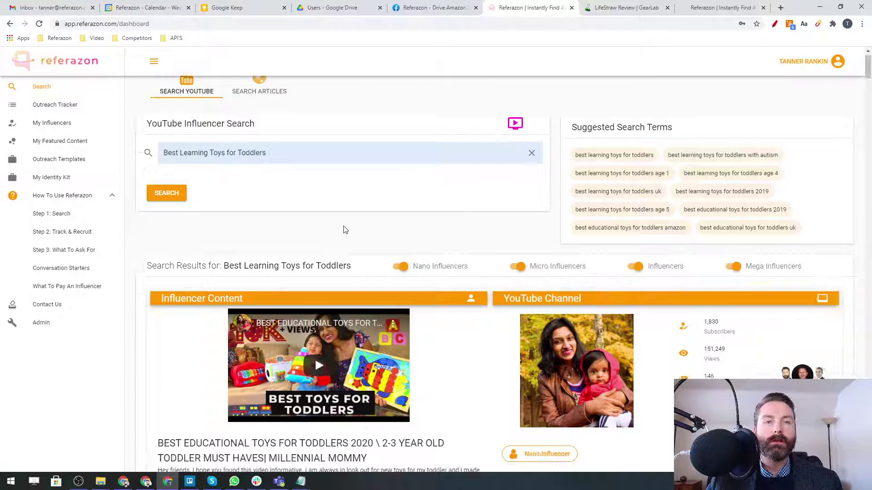
{"action": "scroll", "coordinate": [354, 217], "scroll_direction": "down", "scroll_amount": 2}
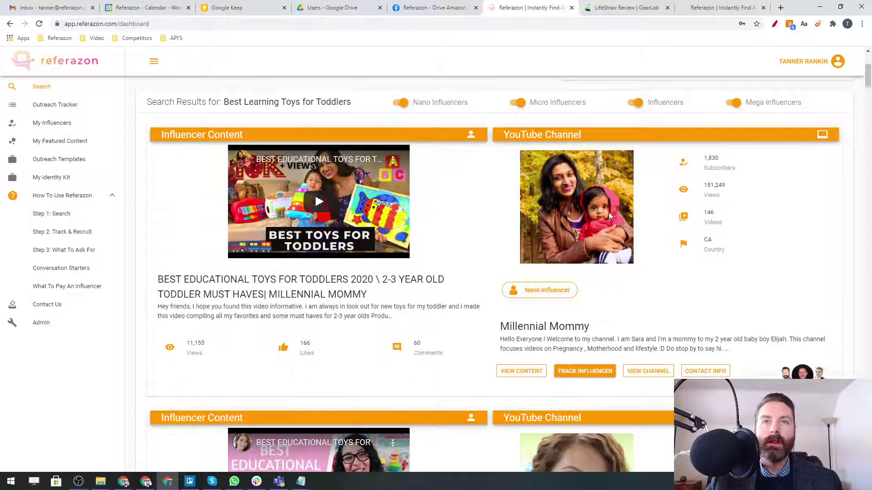
{"action": "mouse_move", "coordinate": [539, 453]}
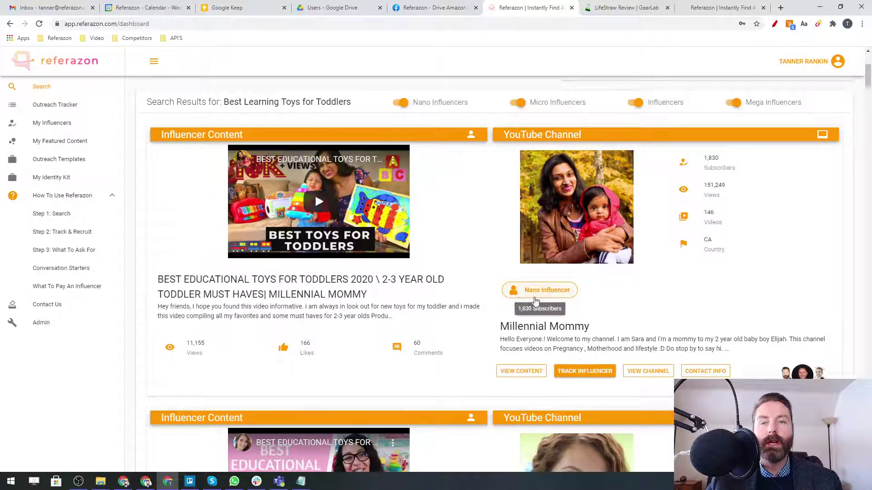
{"action": "scroll", "coordinate": [455, 286], "scroll_direction": "down", "scroll_amount": 2}
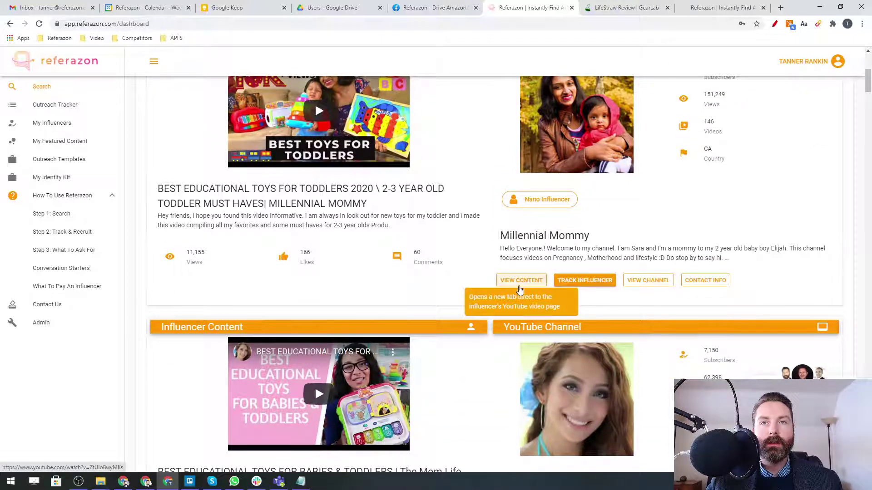
{"action": "scroll", "coordinate": [520, 290], "scroll_direction": "up", "scroll_amount": 1}
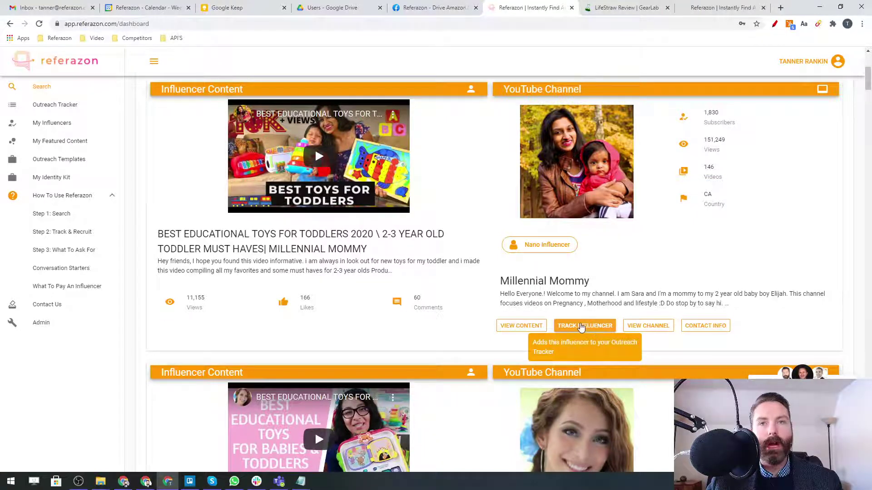
- Track the Millennial Mommy influencer, then return to the How To Search examples page
{"action": "left_click", "coordinate": [581, 328]}
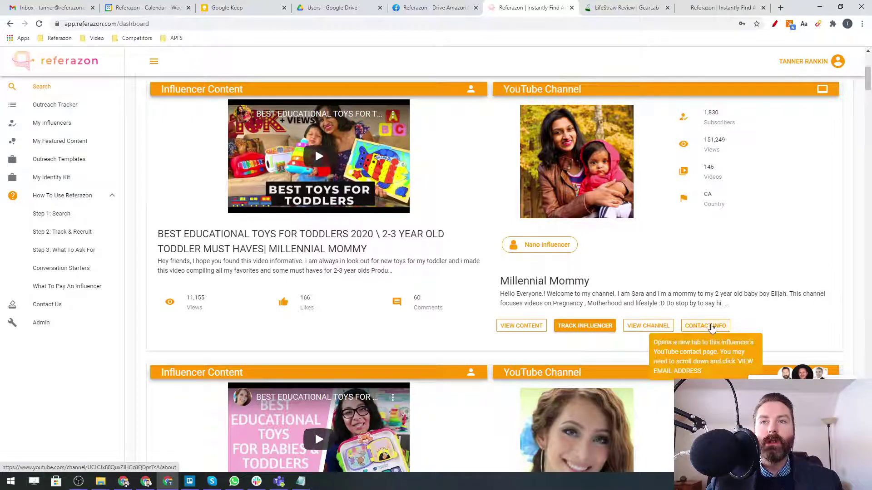
{"action": "scroll", "coordinate": [457, 233], "scroll_direction": "up", "scroll_amount": 3}
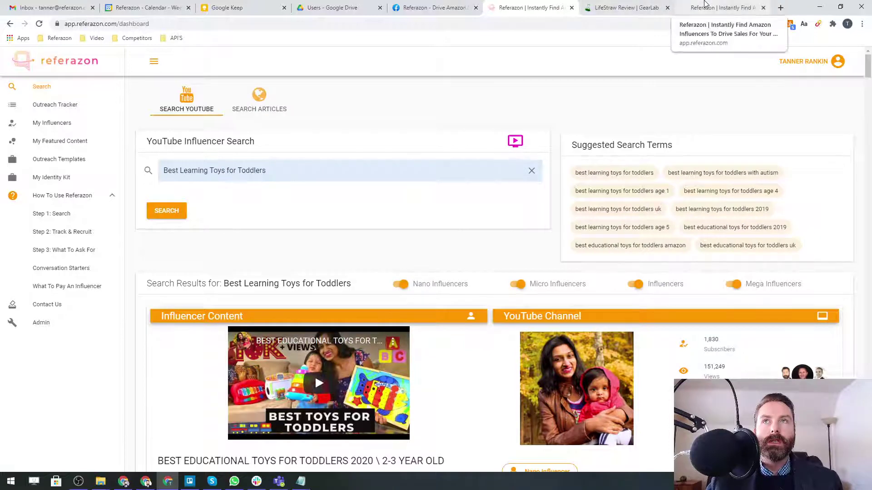
{"action": "left_click", "coordinate": [705, 6]}
{"action": "scroll", "coordinate": [327, 272], "scroll_direction": "down", "scroll_amount": 2}
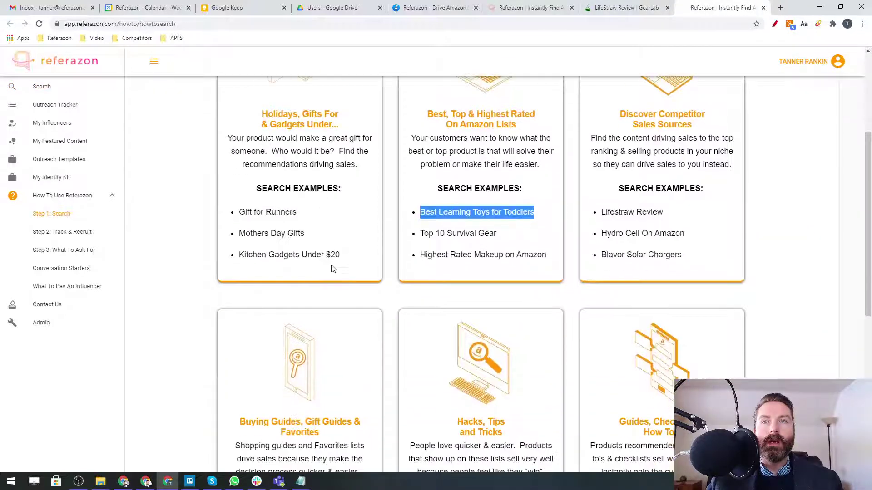
{"action": "scroll", "coordinate": [296, 254], "scroll_direction": "down", "scroll_amount": 2}
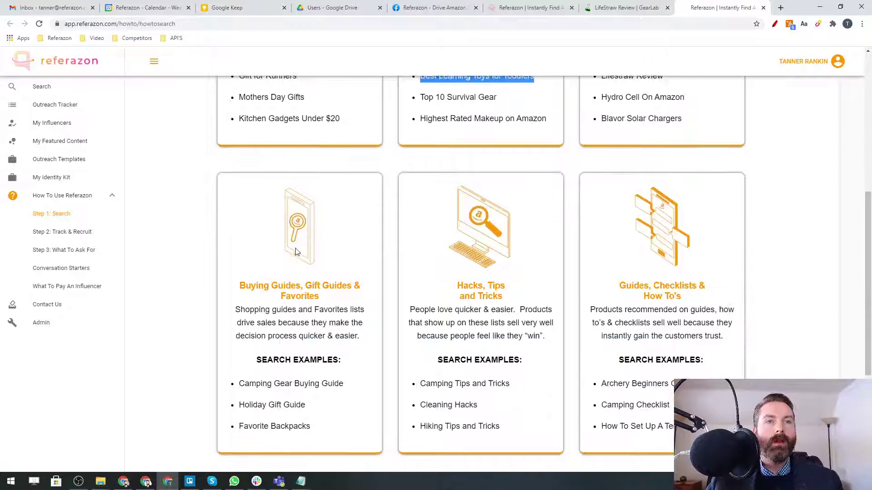
{"action": "scroll", "coordinate": [296, 270], "scroll_direction": "down", "scroll_amount": 1}
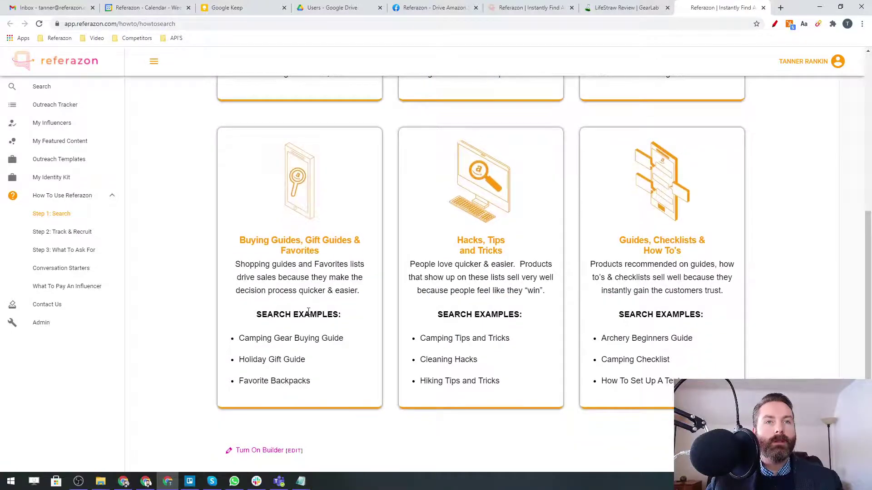
- Replace the YouTube query with 'Camping Gear Buying Guide' and review results like Backcountry Exposure
{"action": "left_click_drag", "start_coordinate": [349, 342], "coordinate": [248, 338]}
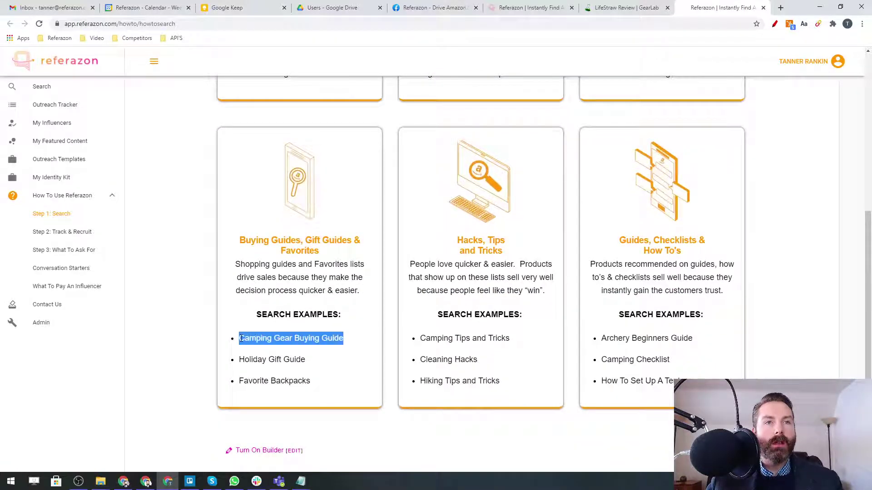
{"action": "scroll", "coordinate": [350, 288], "scroll_direction": "up", "scroll_amount": 3}
{"action": "scroll", "coordinate": [350, 288], "scroll_direction": "up", "scroll_amount": 1}
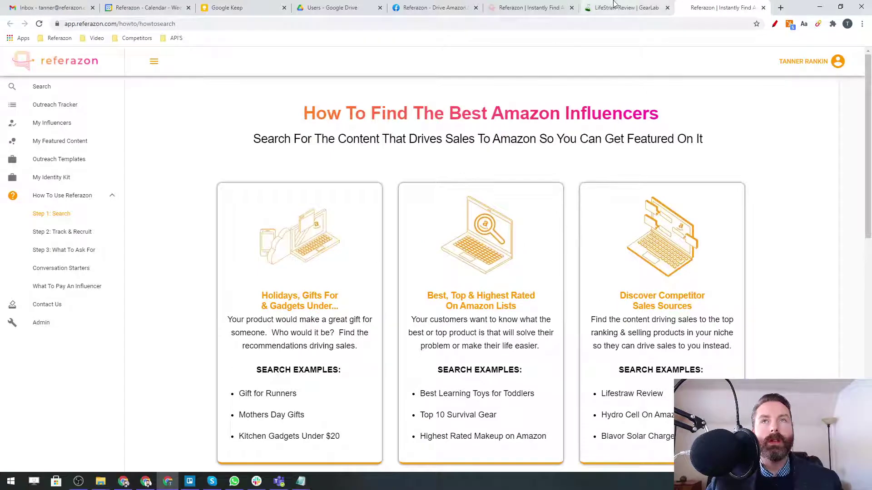
{"action": "left_click", "coordinate": [513, 5]}
{"action": "triple_click", "coordinate": [232, 177]}
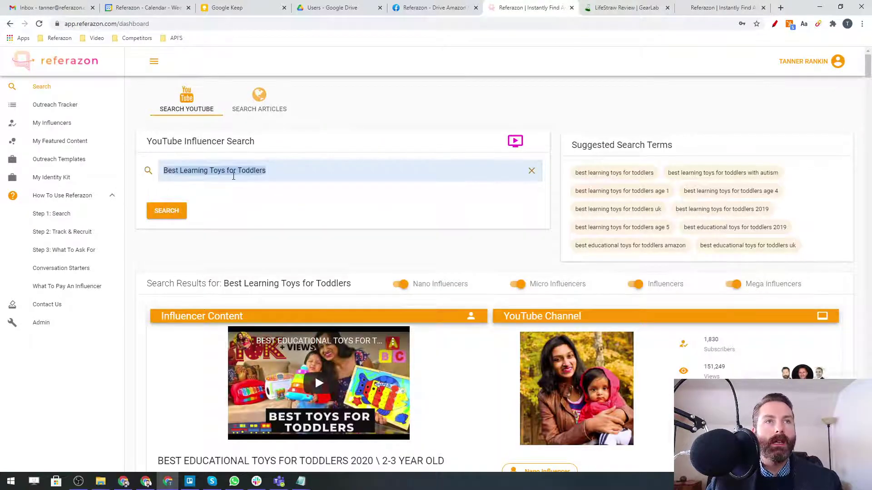
{"action": "type", "text": "Camping Gear Buying Guide"}
{"action": "left_click", "coordinate": [162, 212]}
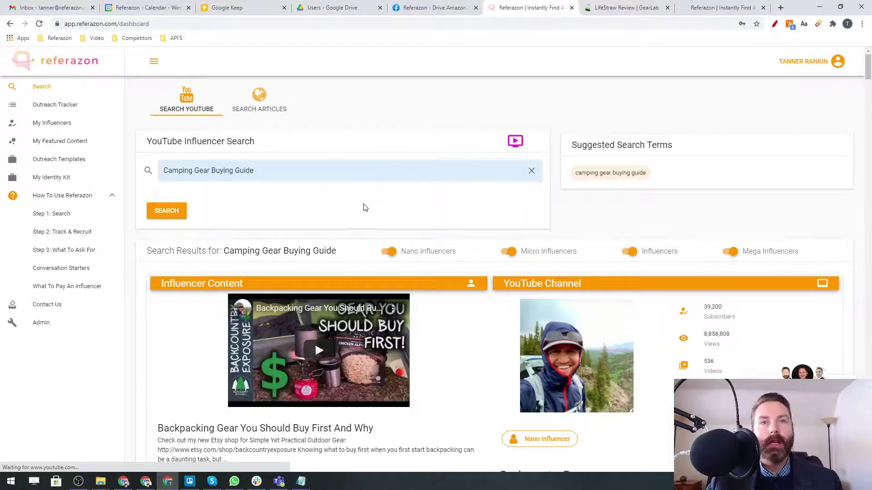
{"action": "scroll", "coordinate": [323, 195], "scroll_direction": "down", "scroll_amount": 2}
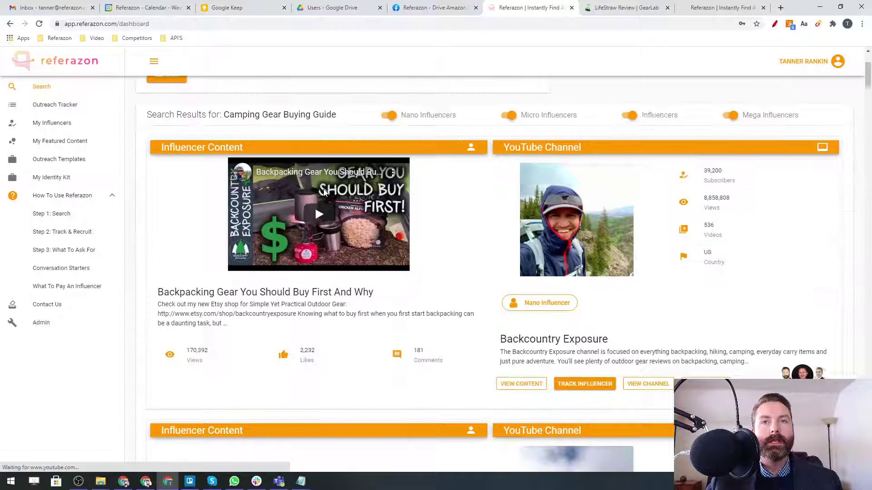
{"action": "scroll", "coordinate": [326, 189], "scroll_direction": "down", "scroll_amount": 1}
{"action": "scroll", "coordinate": [325, 190], "scroll_direction": "down", "scroll_amount": 3}
{"action": "scroll", "coordinate": [320, 205], "scroll_direction": "down", "scroll_amount": 1}
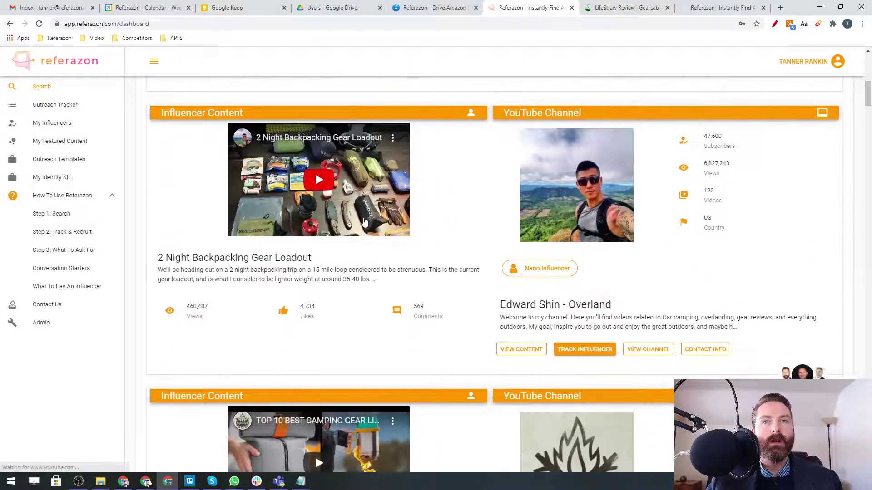
{"action": "scroll", "coordinate": [359, 221], "scroll_direction": "up", "scroll_amount": 6}
{"action": "scroll", "coordinate": [359, 222], "scroll_direction": "up", "scroll_amount": 1}
{"action": "left_click_drag", "start_coordinate": [267, 171], "coordinate": [171, 170]}
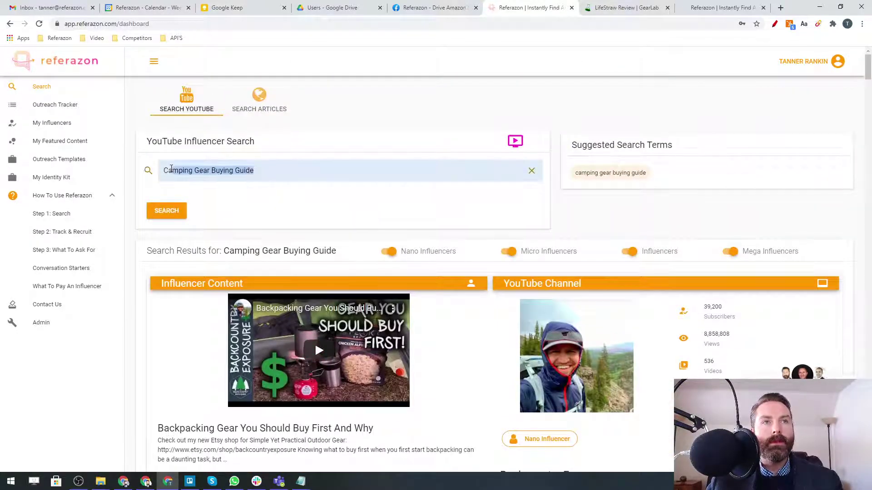
- Clear the camping query and search YouTube influencers for 'jewelry haul'
{"action": "key", "text": "BackSpace"}
{"action": "type", "text": "jewelry hau"}
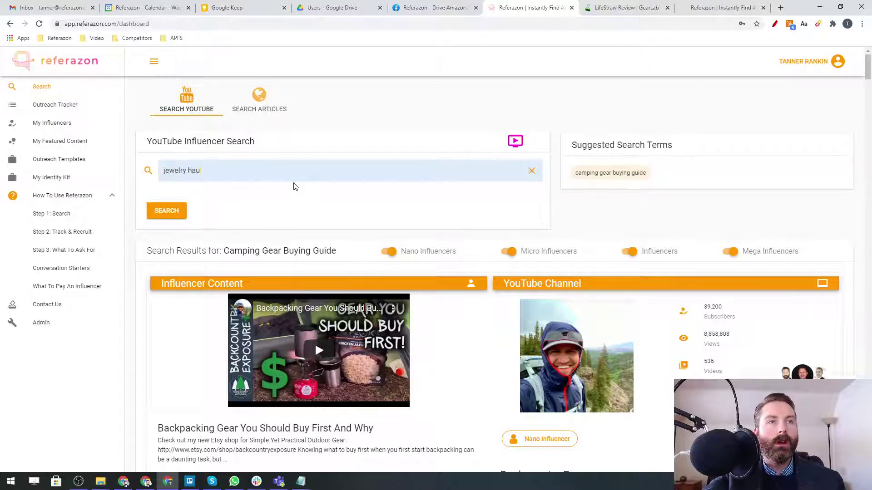
{"action": "type", "text": "l"}
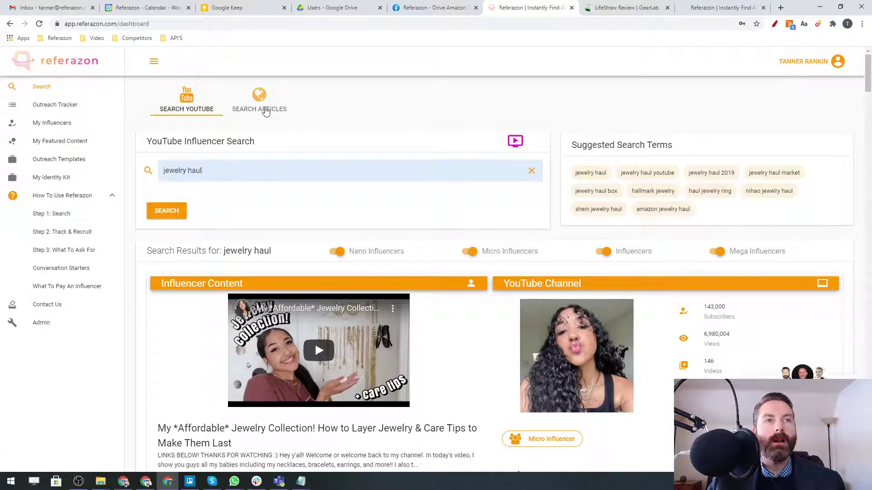
- Search blog articles for 'best diamond earrings on amazon', scroll the results, and return to the top
{"action": "left_click", "coordinate": [271, 110]}
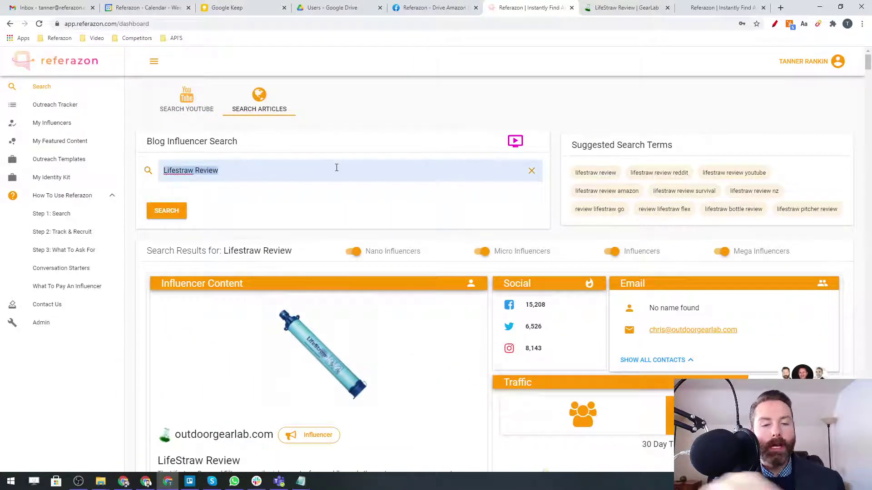
{"action": "type", "text": "best diamond earrings on amazon"}
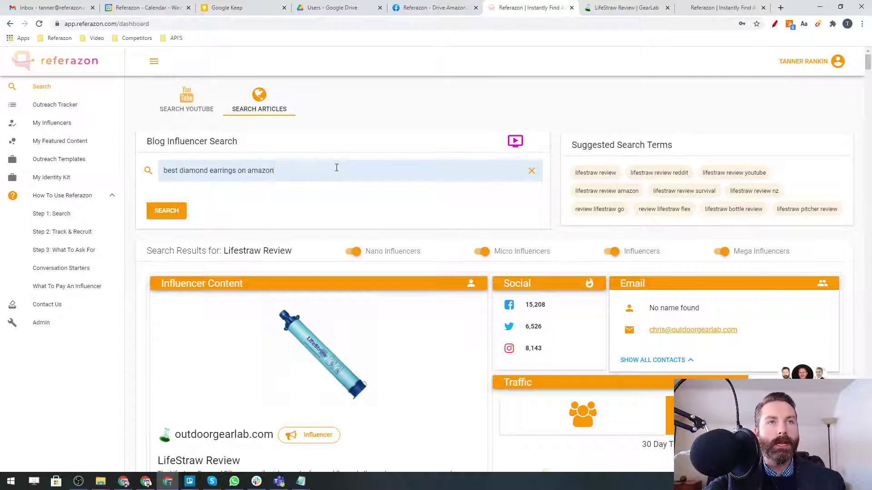
{"action": "key", "text": "Return"}
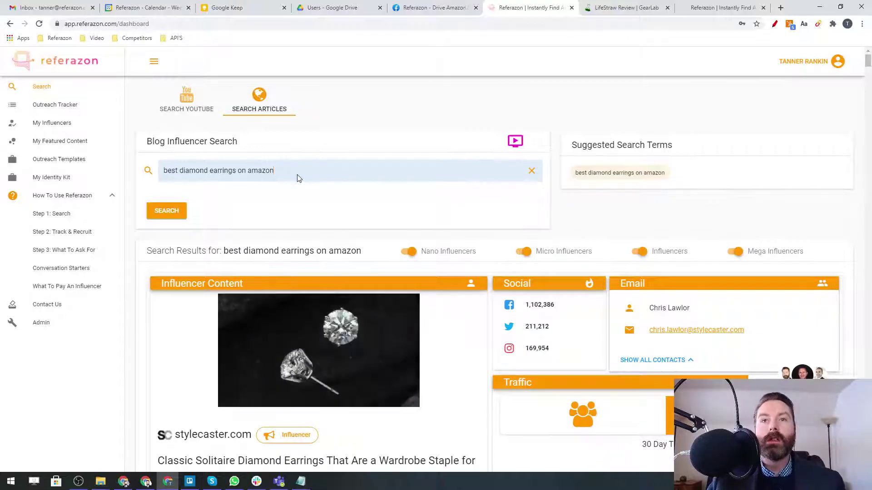
{"action": "scroll", "coordinate": [297, 177], "scroll_direction": "down", "scroll_amount": 3}
{"action": "scroll", "coordinate": [292, 163], "scroll_direction": "down", "scroll_amount": 2}
{"action": "scroll", "coordinate": [291, 148], "scroll_direction": "down", "scroll_amount": 3}
{"action": "scroll", "coordinate": [278, 154], "scroll_direction": "down", "scroll_amount": 4}
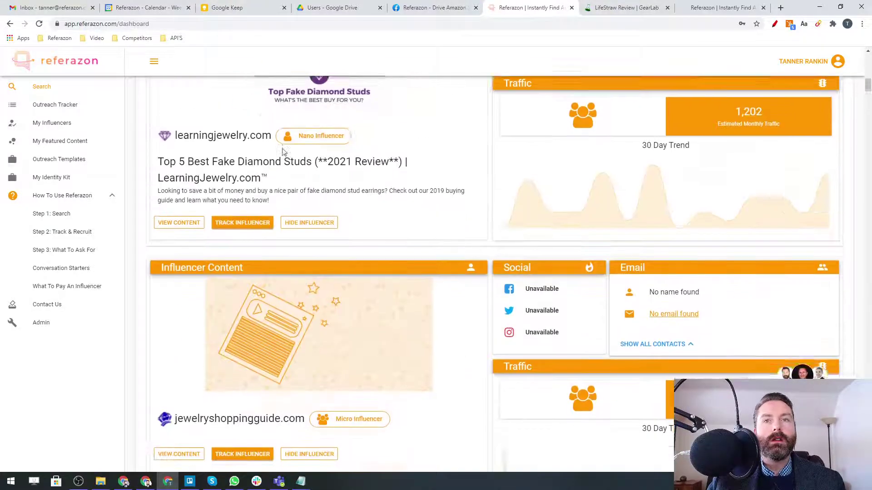
{"action": "scroll", "coordinate": [282, 152], "scroll_direction": "down", "scroll_amount": 5}
{"action": "scroll", "coordinate": [286, 150], "scroll_direction": "down", "scroll_amount": 6}
{"action": "scroll", "coordinate": [286, 152], "scroll_direction": "down", "scroll_amount": 4}
{"action": "scroll", "coordinate": [287, 151], "scroll_direction": "down", "scroll_amount": 6}
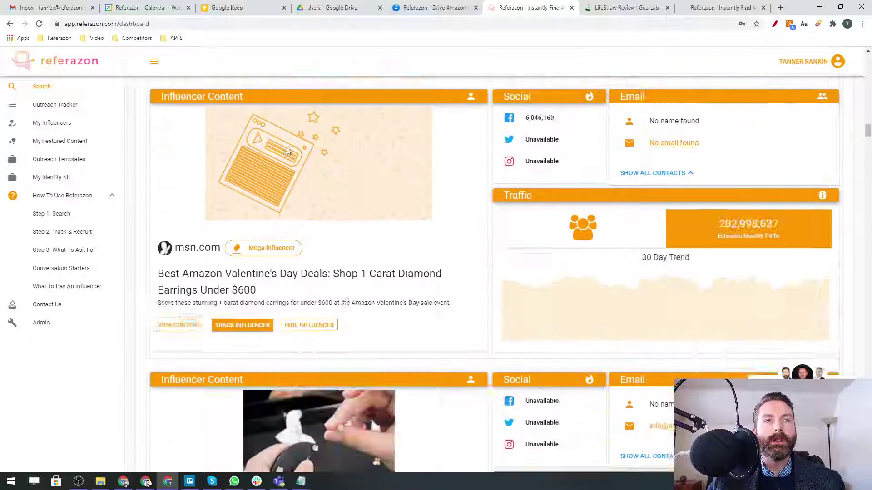
{"action": "scroll", "coordinate": [287, 151], "scroll_direction": "down", "scroll_amount": 5}
{"action": "scroll", "coordinate": [286, 151], "scroll_direction": "down", "scroll_amount": 5}
{"action": "scroll", "coordinate": [287, 151], "scroll_direction": "down", "scroll_amount": 5}
{"action": "scroll", "coordinate": [287, 152], "scroll_direction": "down", "scroll_amount": 4}
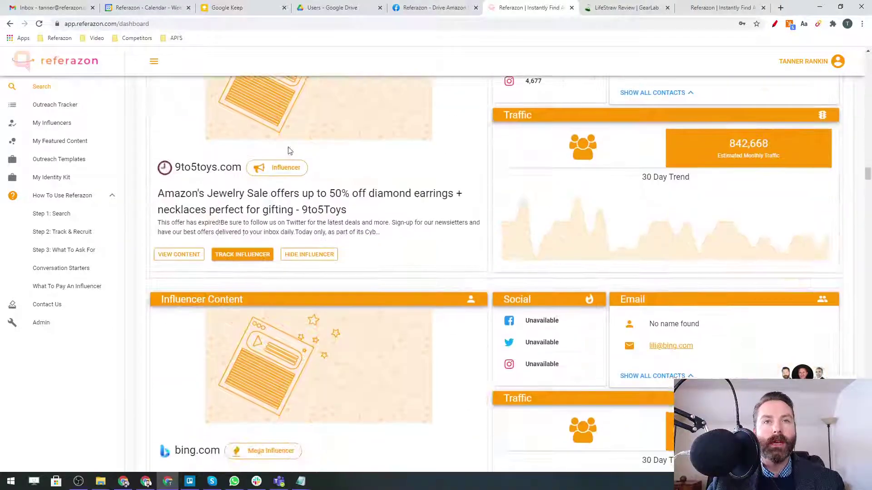
{"action": "scroll", "coordinate": [285, 145], "scroll_direction": "down", "scroll_amount": 6}
{"action": "key", "text": "Home"}
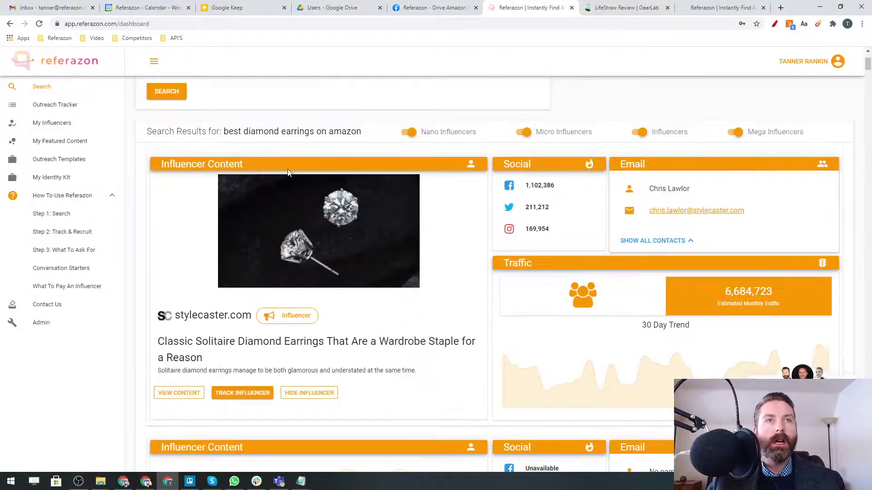
{"action": "scroll", "coordinate": [289, 167], "scroll_direction": "up", "scroll_amount": 2}
{"action": "left_click_drag", "start_coordinate": [276, 170], "coordinate": [177, 161]}
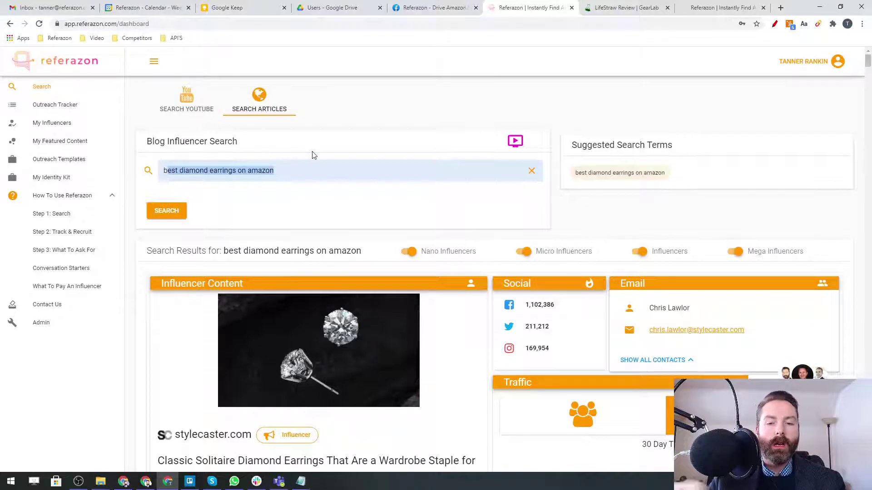
- Run a blog search for 'best makeup on amazon', returning refinery29.com and byrdie.com articles
{"action": "key", "text": "BackSpace"}
{"action": "type", "text": "makeup"}
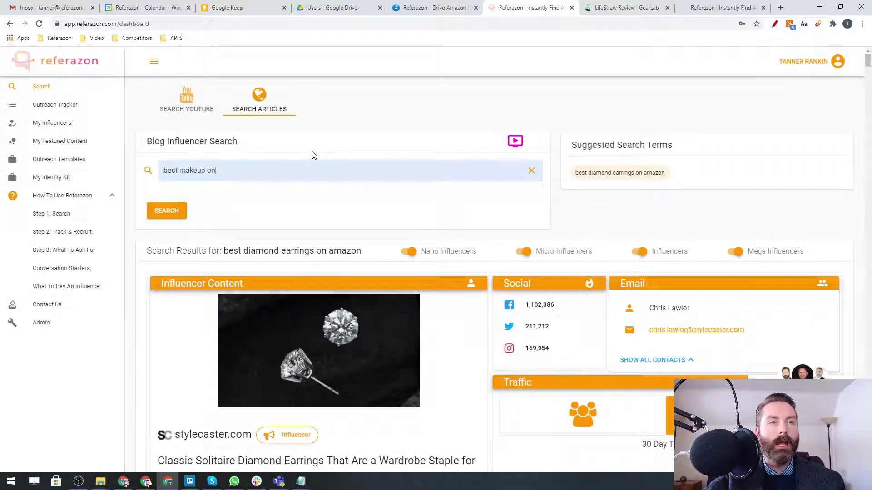
{"action": "key", "text": "Return"}
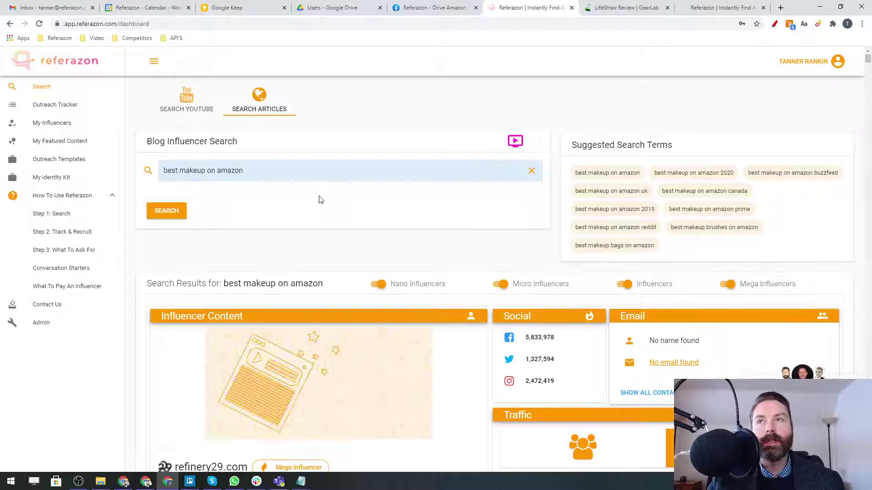
{"action": "scroll", "coordinate": [426, 132], "scroll_direction": "down", "scroll_amount": 2}
{"action": "scroll", "coordinate": [426, 133], "scroll_direction": "down", "scroll_amount": 1}
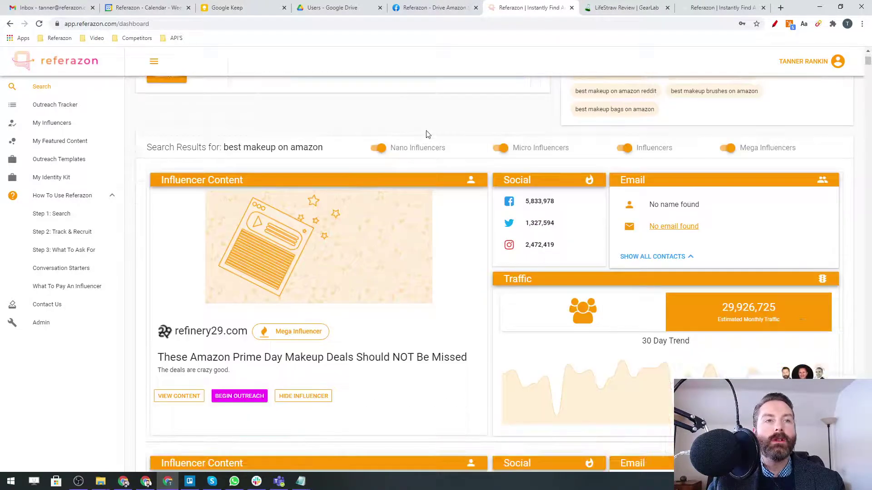
{"action": "scroll", "coordinate": [426, 132], "scroll_direction": "down", "scroll_amount": 2}
{"action": "scroll", "coordinate": [426, 132], "scroll_direction": "down", "scroll_amount": 1}
{"action": "scroll", "coordinate": [404, 140], "scroll_direction": "down", "scroll_amount": 3}
{"action": "scroll", "coordinate": [405, 140], "scroll_direction": "down", "scroll_amount": 2}
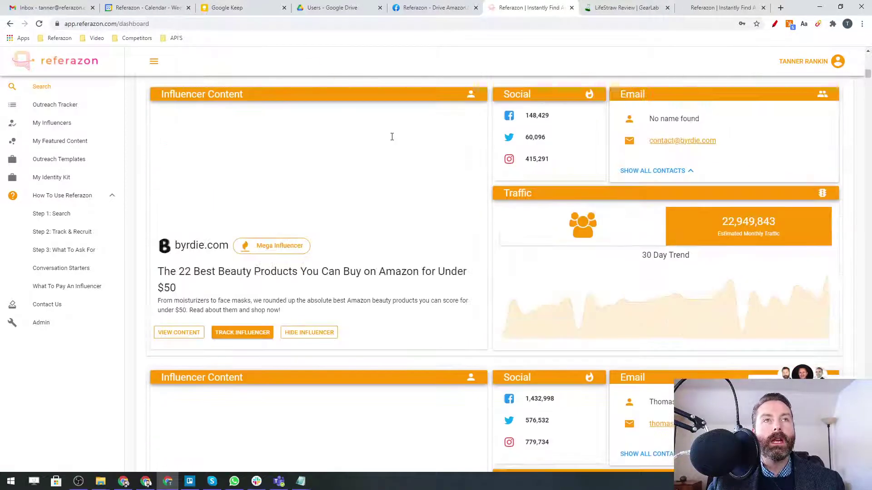
{"action": "scroll", "coordinate": [391, 136], "scroll_direction": "down", "scroll_amount": 1}
{"action": "scroll", "coordinate": [393, 134], "scroll_direction": "down", "scroll_amount": 1}
{"action": "scroll", "coordinate": [394, 131], "scroll_direction": "down", "scroll_amount": 2}
{"action": "scroll", "coordinate": [395, 134], "scroll_direction": "down", "scroll_amount": 1}
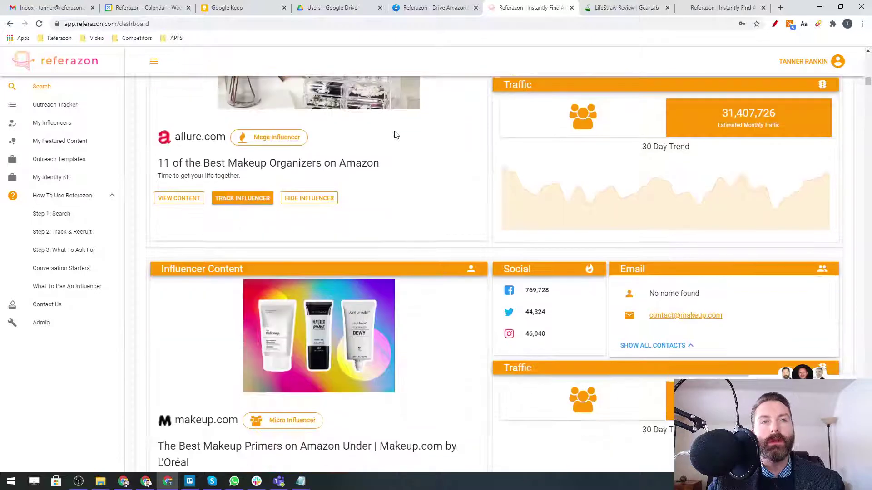
{"action": "scroll", "coordinate": [326, 217], "scroll_direction": "up", "scroll_amount": 15}
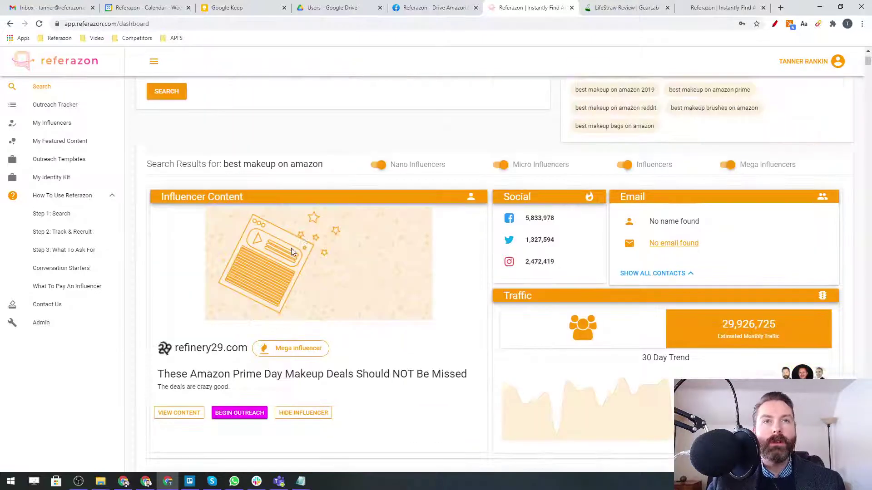
{"action": "scroll", "coordinate": [264, 191], "scroll_direction": "up", "scroll_amount": 2}
{"action": "left_click_drag", "start_coordinate": [265, 173], "coordinate": [168, 167]}
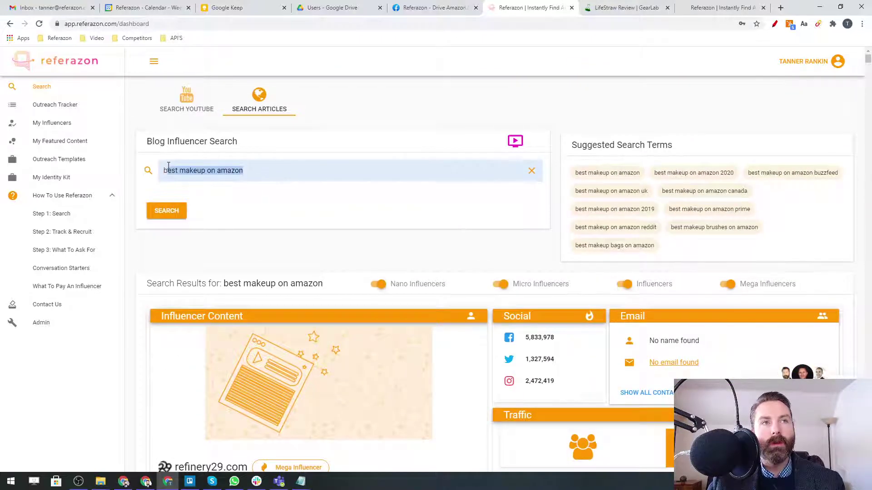
- Run a blog search for 'best probiotics on amazon', listing thehealthy.com and upliftfood.com
{"action": "key", "text": "BackSpace"}
{"action": "type", "text": "best probit"}
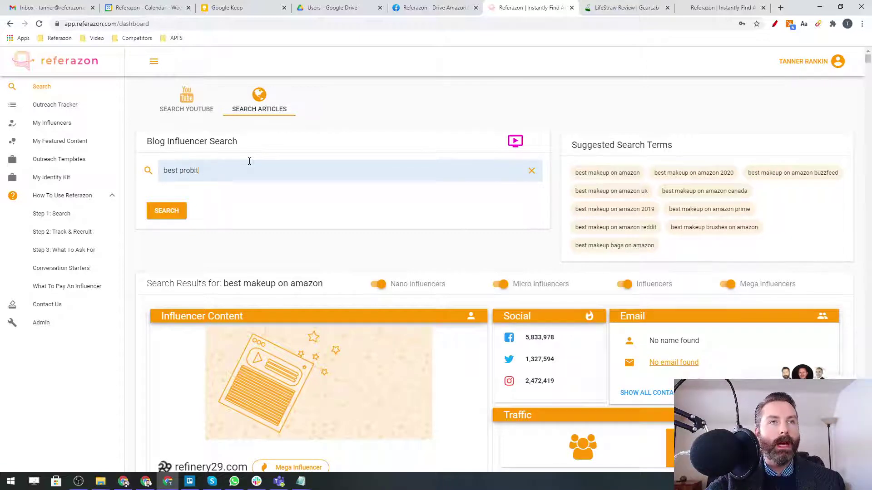
{"action": "type", "text": "otics on amazon"}
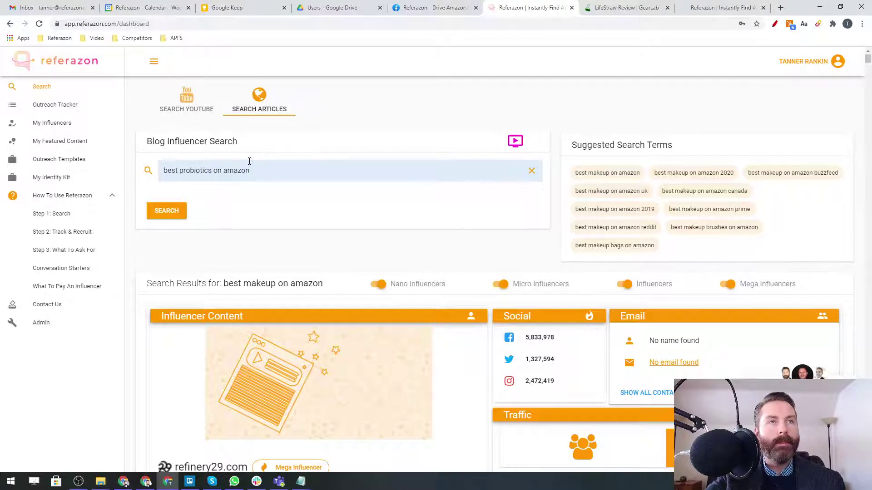
{"action": "key", "text": "Return"}
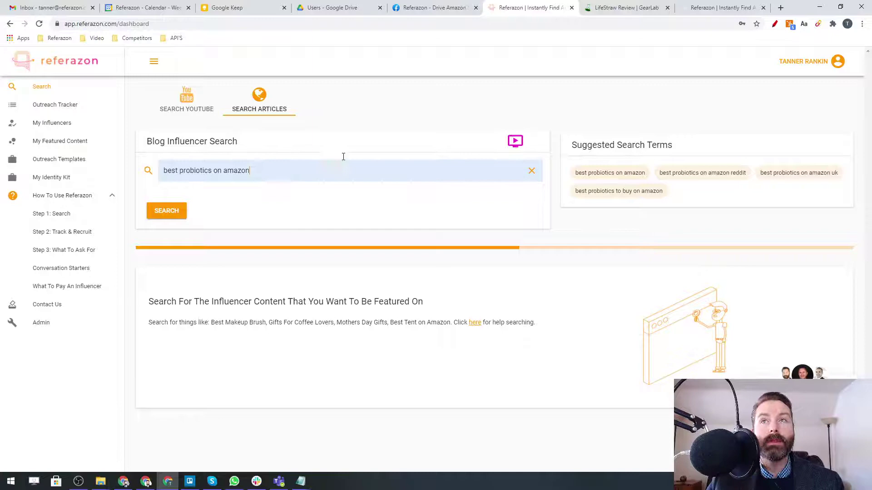
{"action": "scroll", "coordinate": [319, 198], "scroll_direction": "down", "scroll_amount": 2}
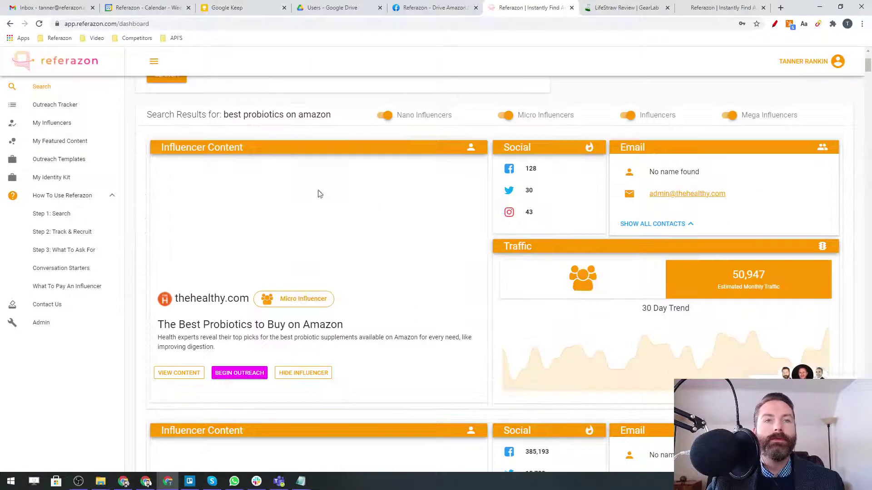
{"action": "scroll", "coordinate": [340, 183], "scroll_direction": "down", "scroll_amount": 2}
{"action": "scroll", "coordinate": [342, 179], "scroll_direction": "down", "scroll_amount": 3}
{"action": "scroll", "coordinate": [343, 178], "scroll_direction": "down", "scroll_amount": 2}
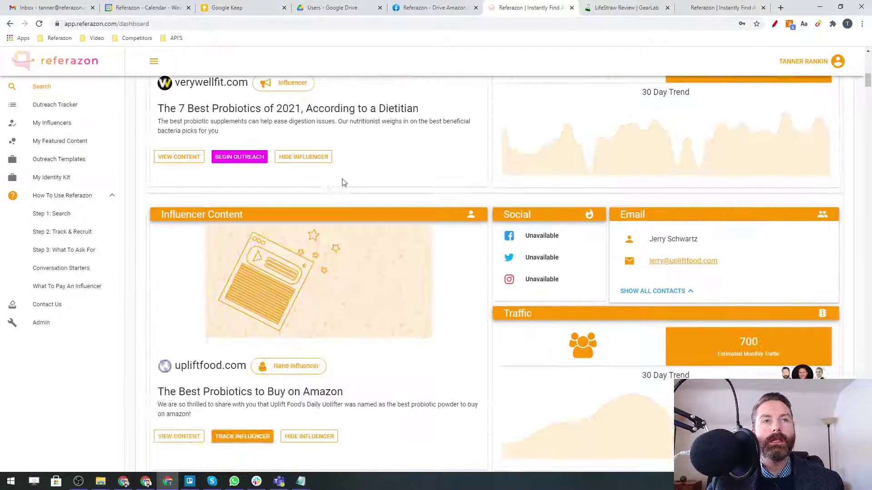
{"action": "scroll", "coordinate": [343, 179], "scroll_direction": "down", "scroll_amount": 1}
{"action": "scroll", "coordinate": [342, 178], "scroll_direction": "down", "scroll_amount": 2}
{"action": "scroll", "coordinate": [341, 179], "scroll_direction": "down", "scroll_amount": 1}
{"action": "scroll", "coordinate": [342, 178], "scroll_direction": "down", "scroll_amount": 2}
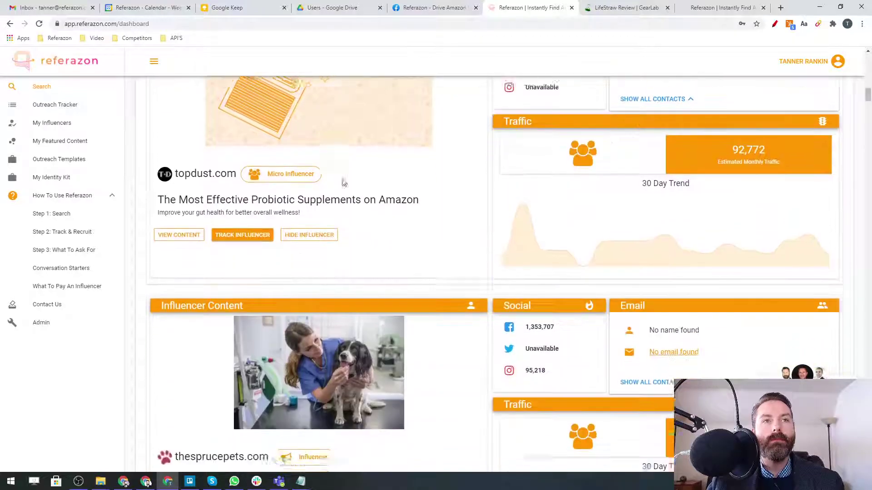
{"action": "scroll", "coordinate": [343, 180], "scroll_direction": "down", "scroll_amount": 2}
{"action": "scroll", "coordinate": [343, 181], "scroll_direction": "down", "scroll_amount": 2}
{"action": "scroll", "coordinate": [344, 182], "scroll_direction": "down", "scroll_amount": 2}
{"action": "scroll", "coordinate": [344, 182], "scroll_direction": "down", "scroll_amount": 3}
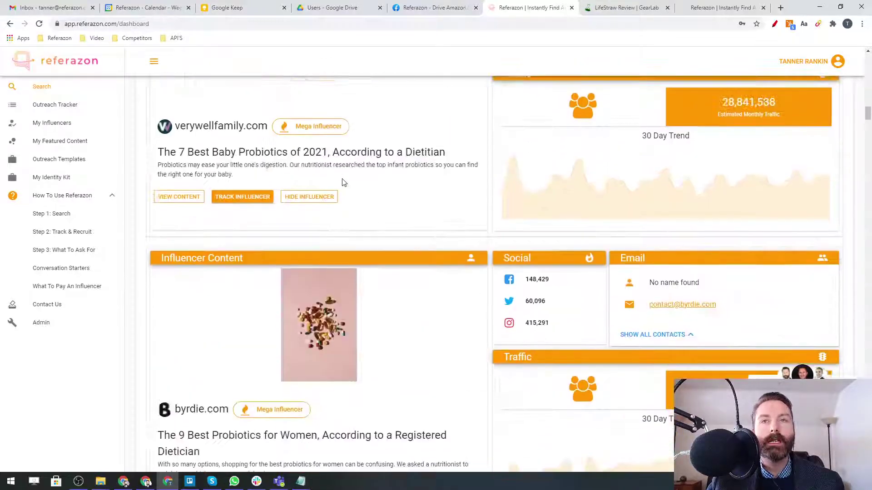
{"action": "scroll", "coordinate": [342, 182], "scroll_direction": "down", "scroll_amount": 3}
{"action": "scroll", "coordinate": [343, 182], "scroll_direction": "down", "scroll_amount": 2}
{"action": "scroll", "coordinate": [341, 182], "scroll_direction": "up", "scroll_amount": 5}
{"action": "scroll", "coordinate": [339, 183], "scroll_direction": "up", "scroll_amount": 15}
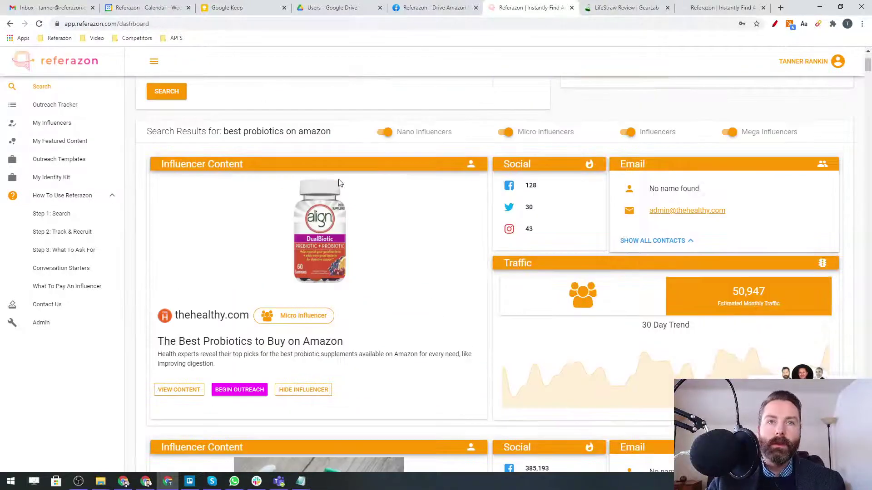